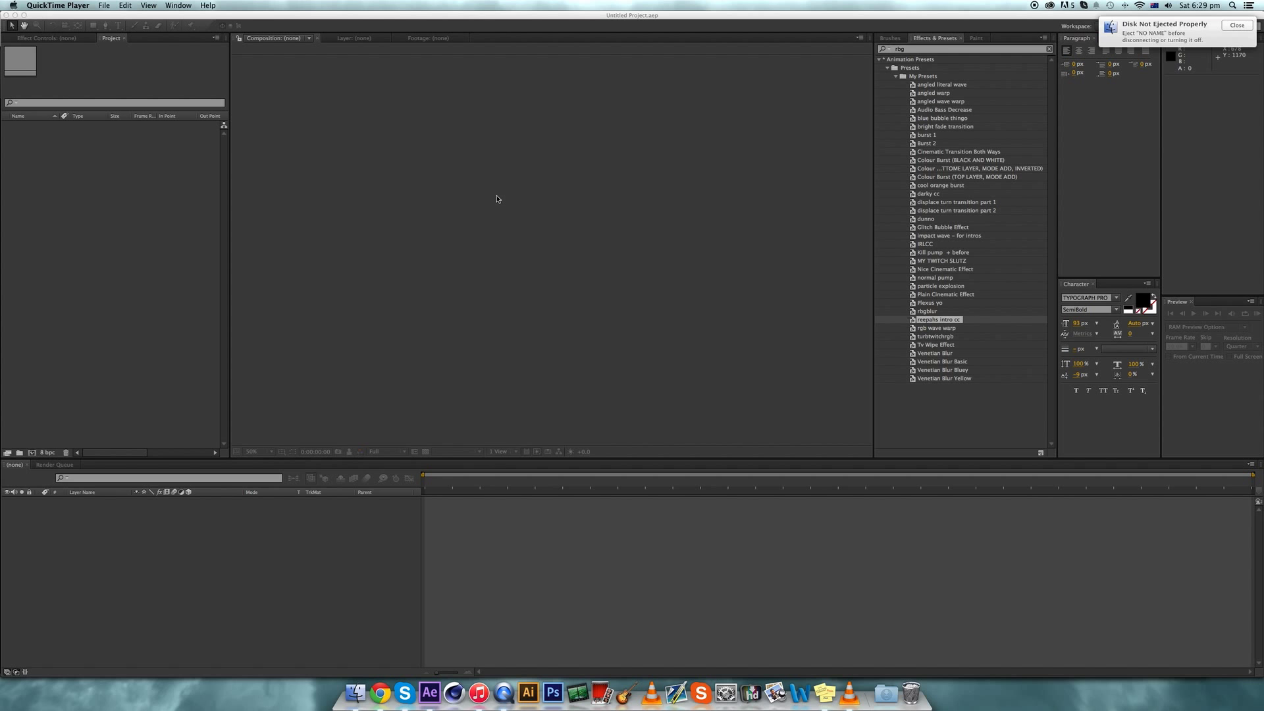
Step: Import Meltdown 2.M2TS from the 1Motion Tracking Cinematics folder and create a composition from it
left_click(354, 697)
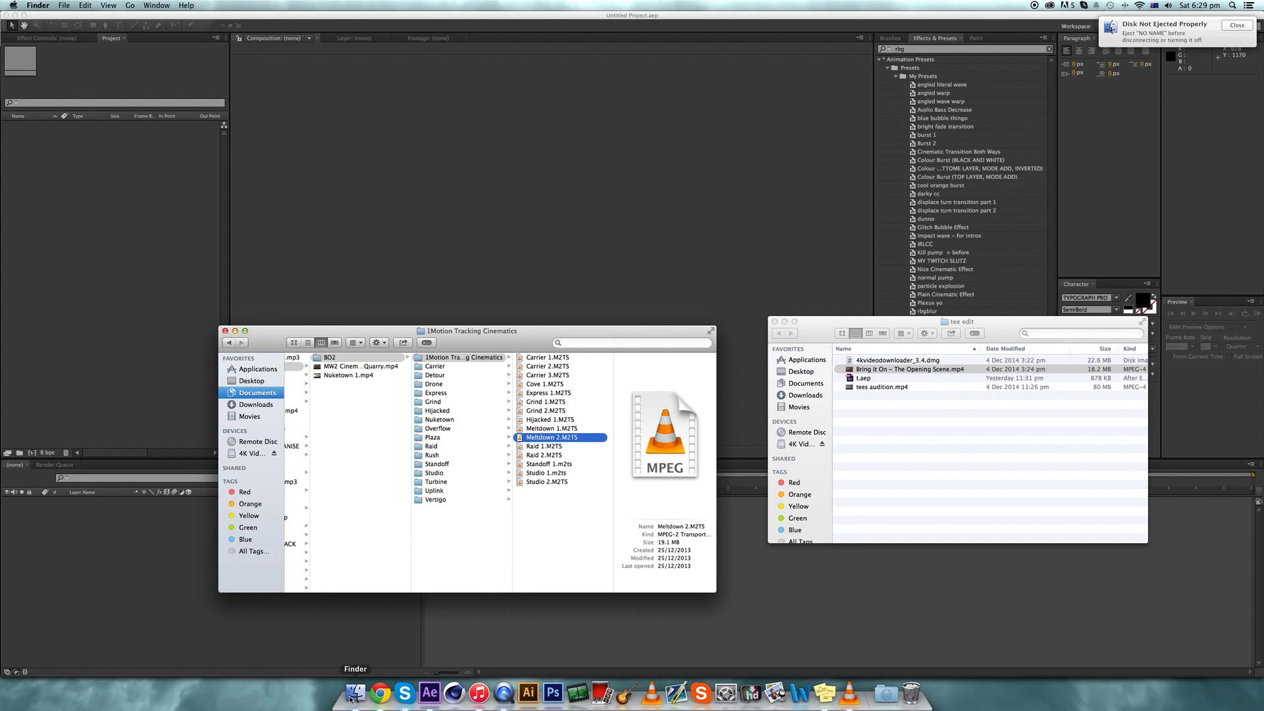
left_click_drag(446, 330, 474, 146)
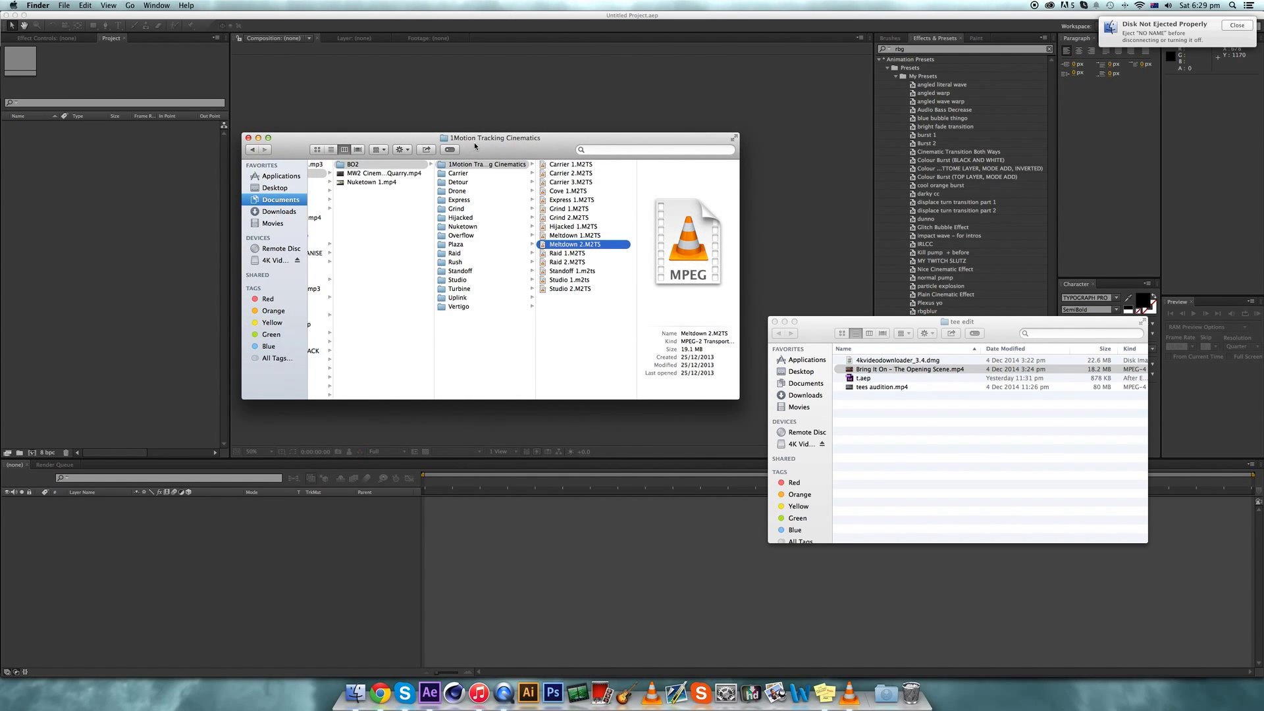
left_click_drag(563, 248, 99, 232)
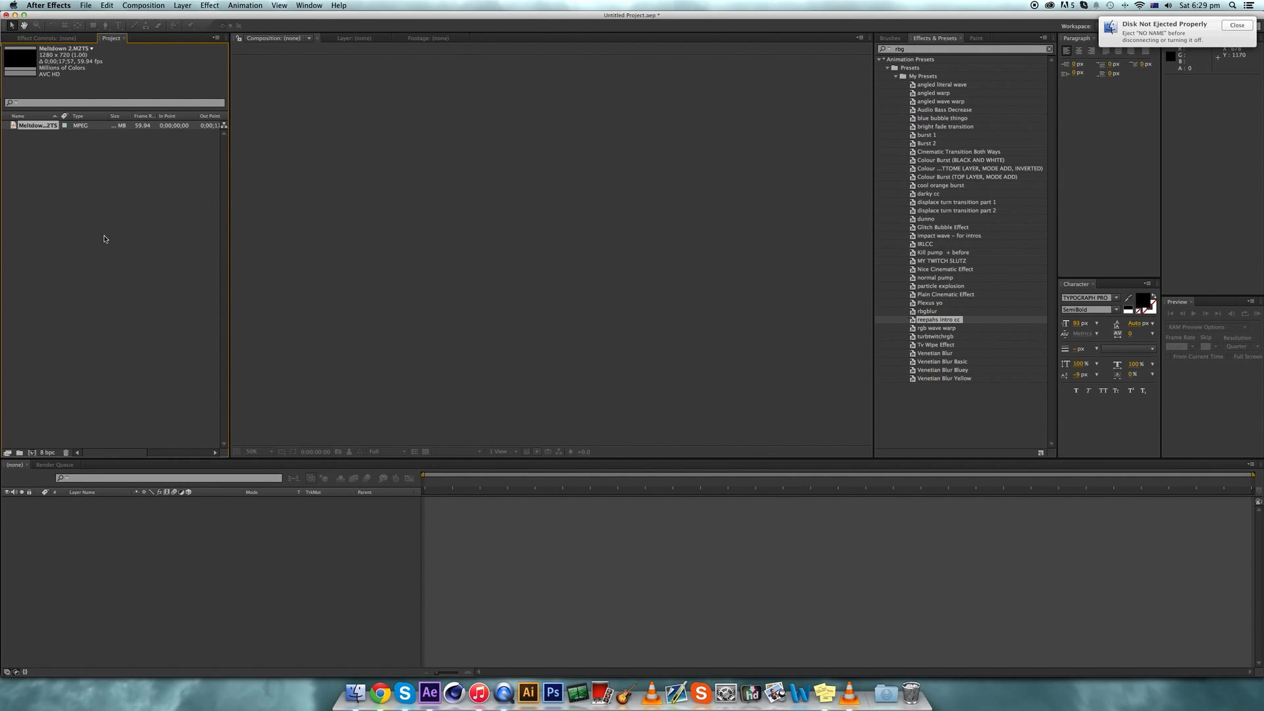
left_click_drag(36, 125, 113, 527)
Step: Preview the footage and split the Meltdown 2 layer at about 0;00;05;30, where the first shot ends
left_click_drag(427, 485, 555, 484)
mouse_move(428, 503)
left_mouse_down()
mouse_move(583, 504)
mouse_move(422, 506)
left_mouse_up()
left_click(434, 482)
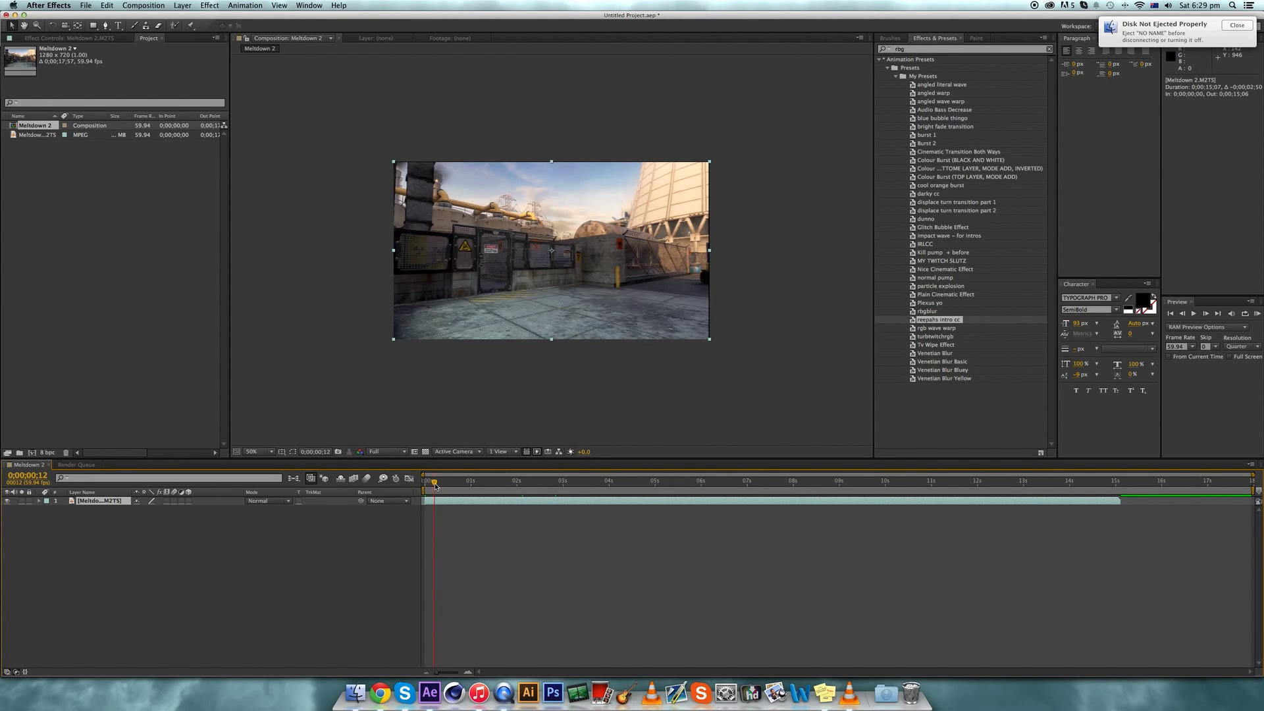
left_click_drag(435, 486, 539, 485)
key("super+shift+d")
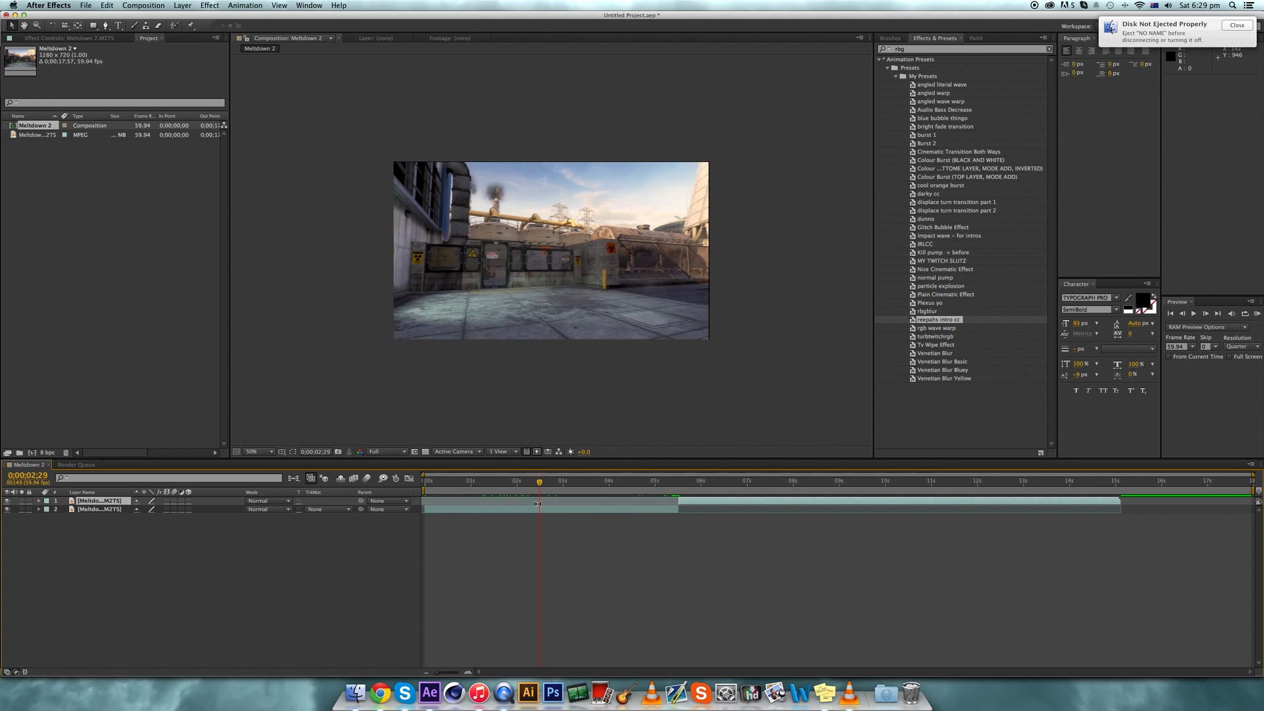
Step: Duplicate the first shot's layer and start Track Camera on the upper copy
right_click(537, 506)
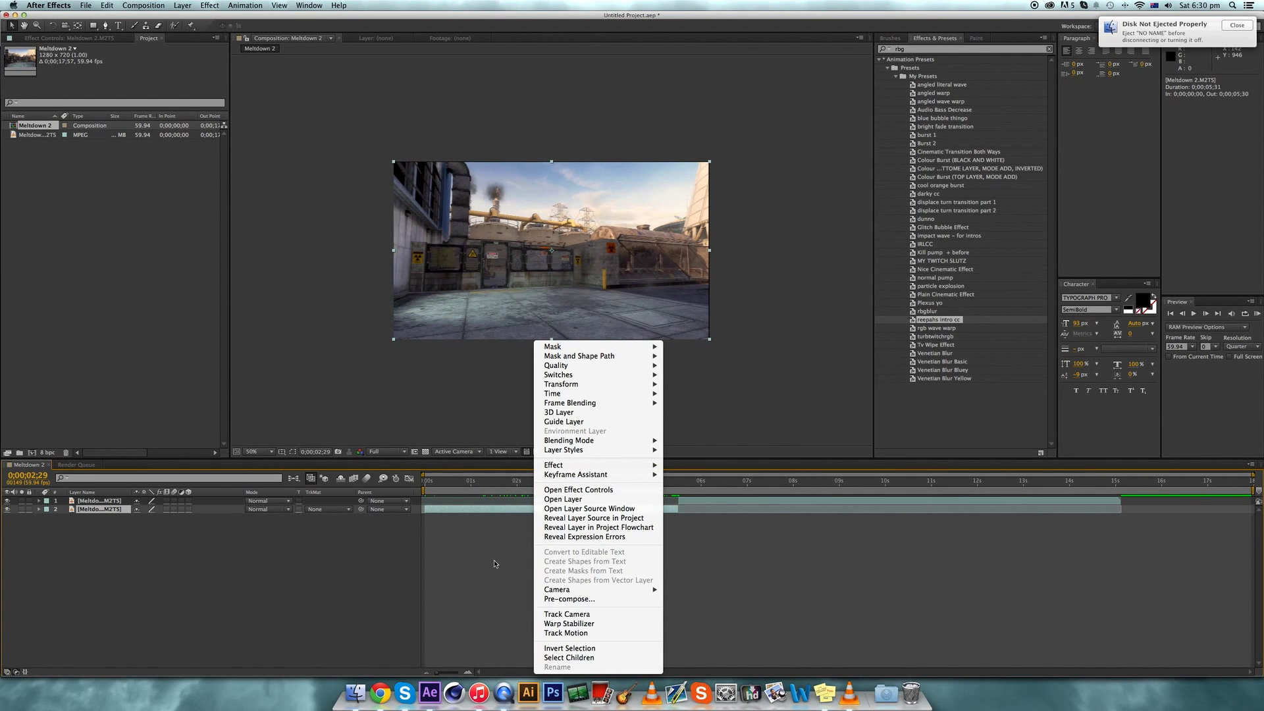
left_click(469, 511)
right_click(468, 507)
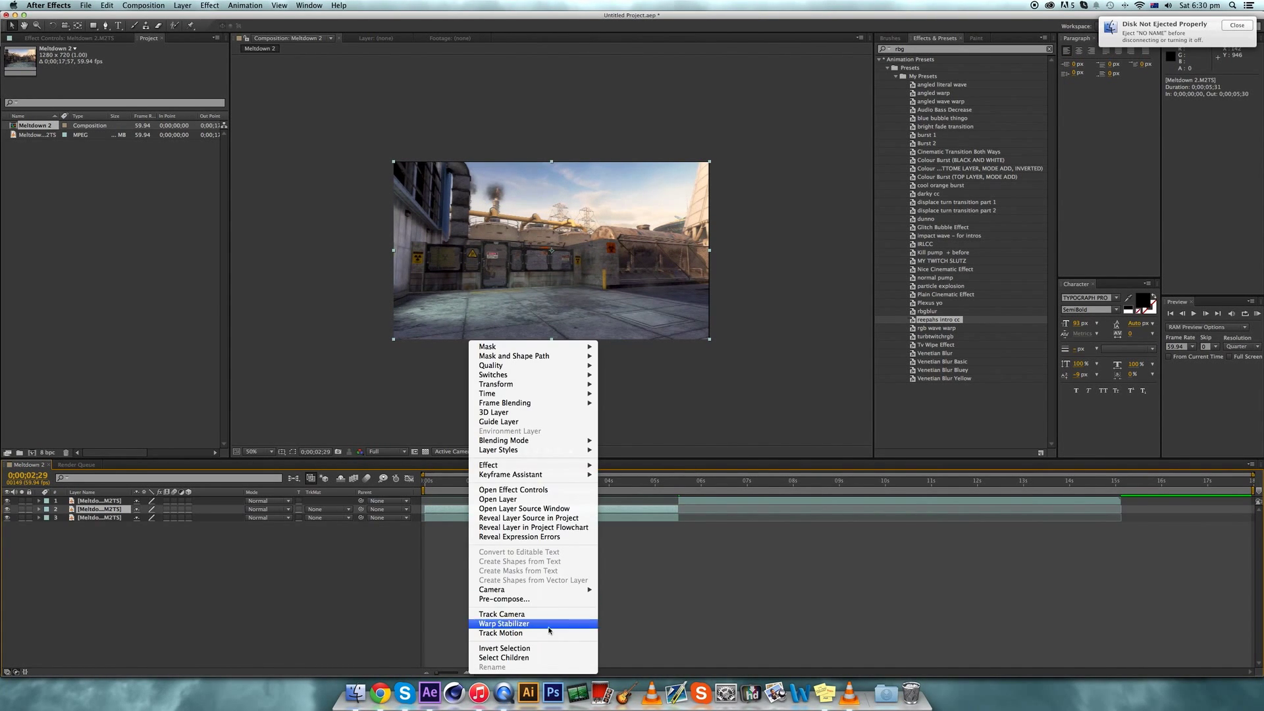
left_click(539, 616)
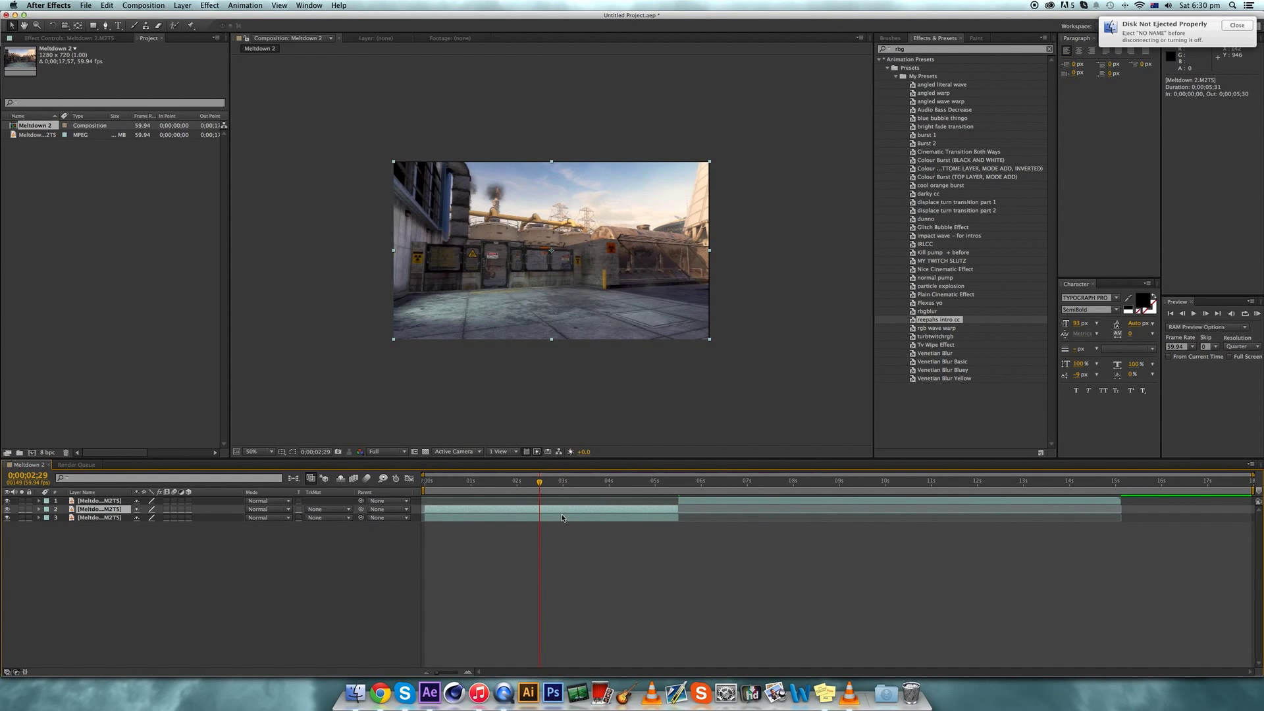
Step: Freeze the lower copy of the first shot at 0;00;02;29 and rename the layer reflective 1
left_click(534, 519)
right_click(528, 520)
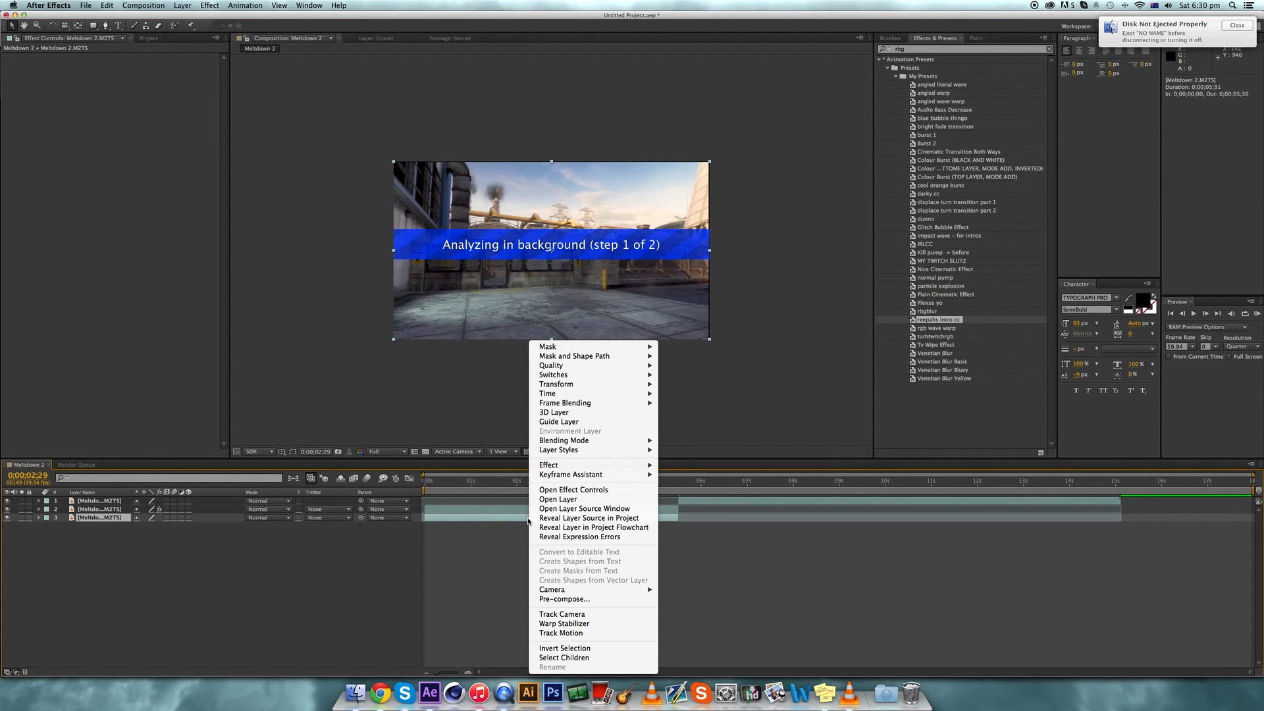
mouse_move(554, 395)
left_click(683, 422)
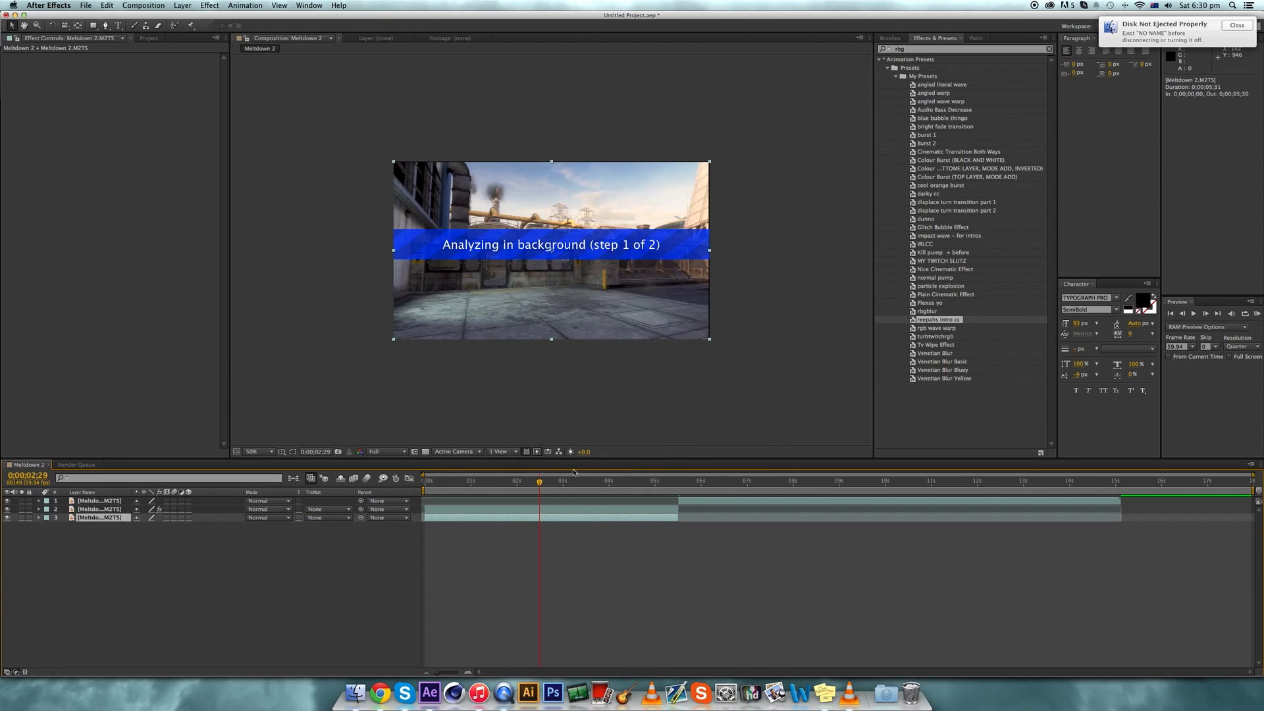
key("Return")
type("reflectiv")
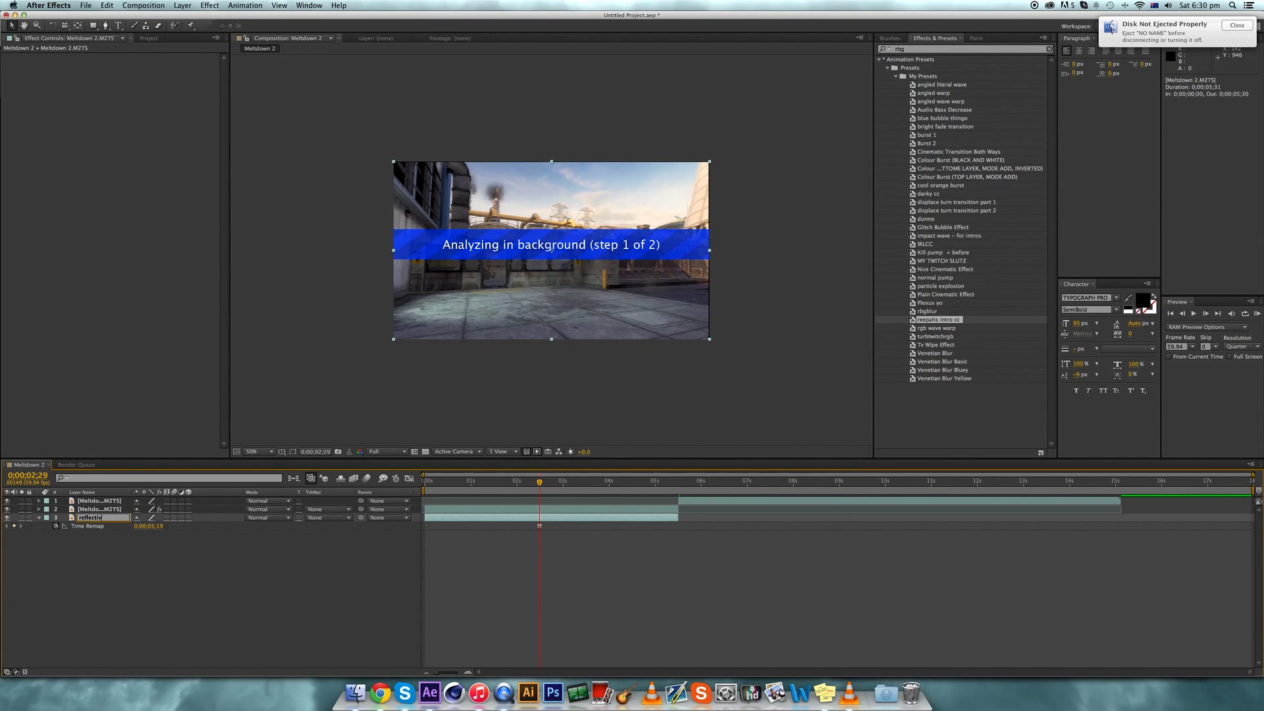
type("e 1")
key("Return")
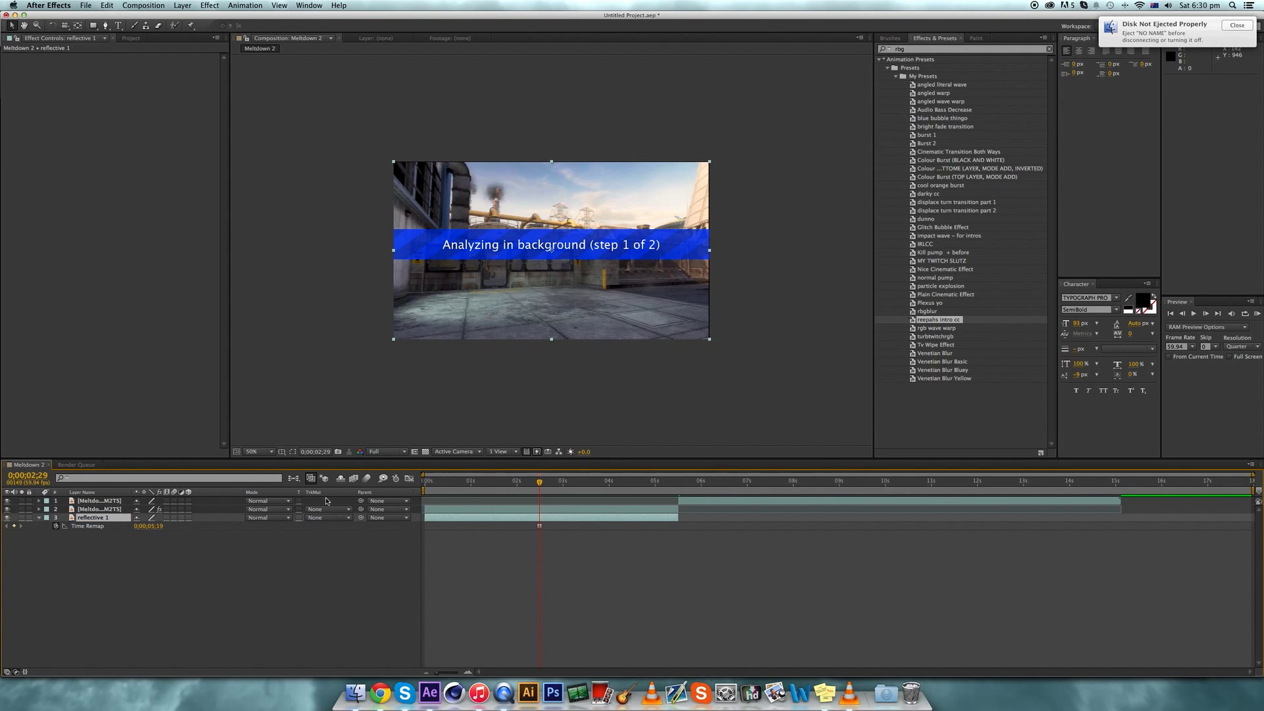
Step: Split the remaining footage at about 0;00;10;04 and trim the end of the last segment to about 0;00;13;28
left_click_drag(600, 484, 895, 470)
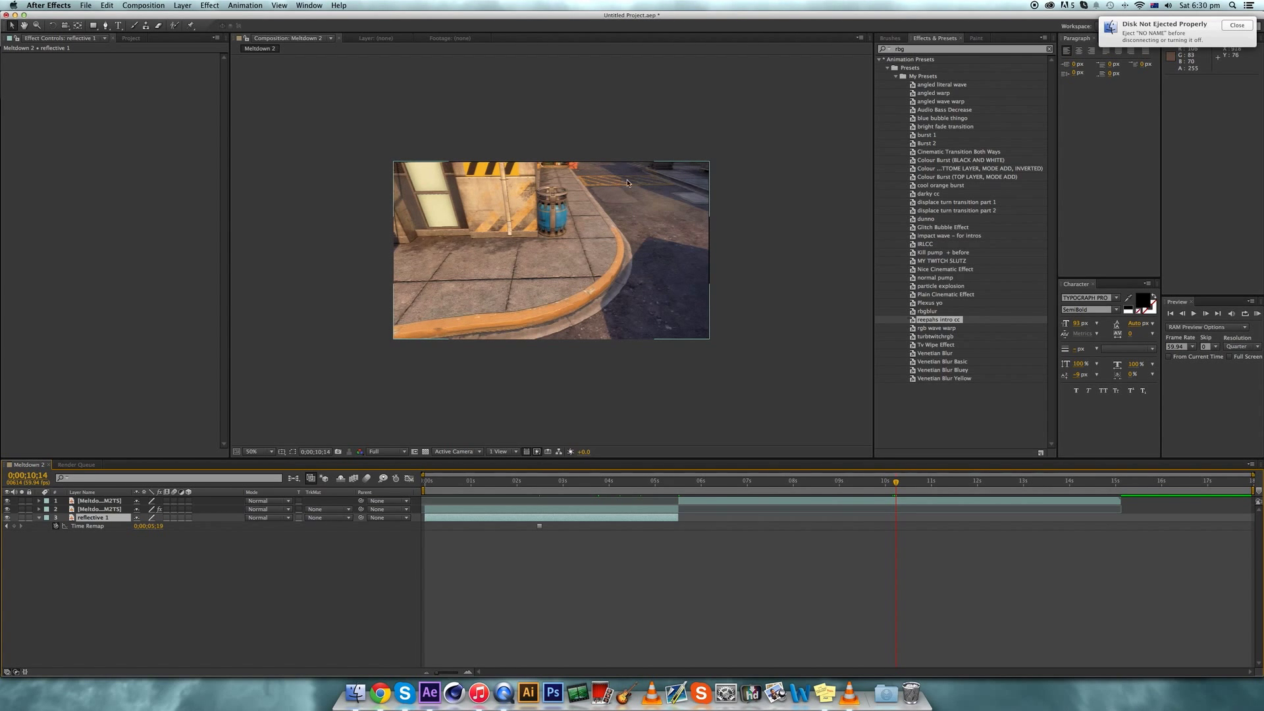
left_click_drag(897, 483, 1054, 491)
left_click(882, 504)
key("ctrl+shift+d")
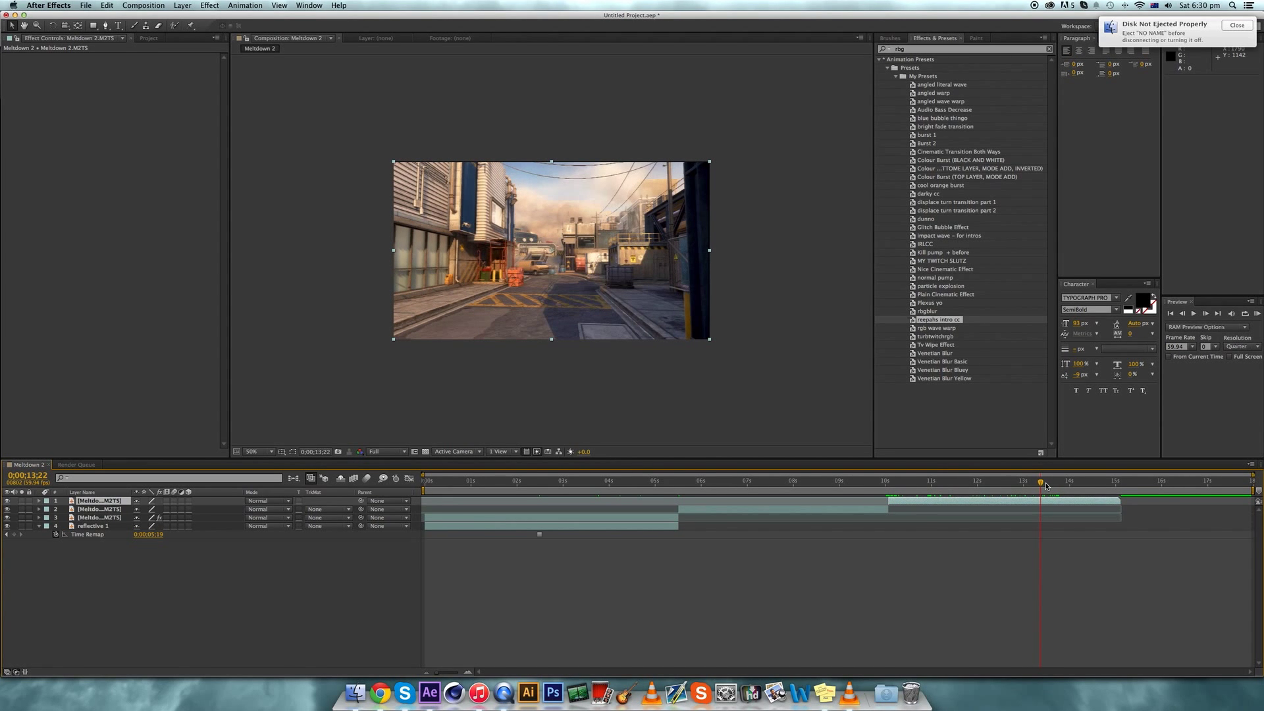
left_click_drag(1043, 485, 1059, 505)
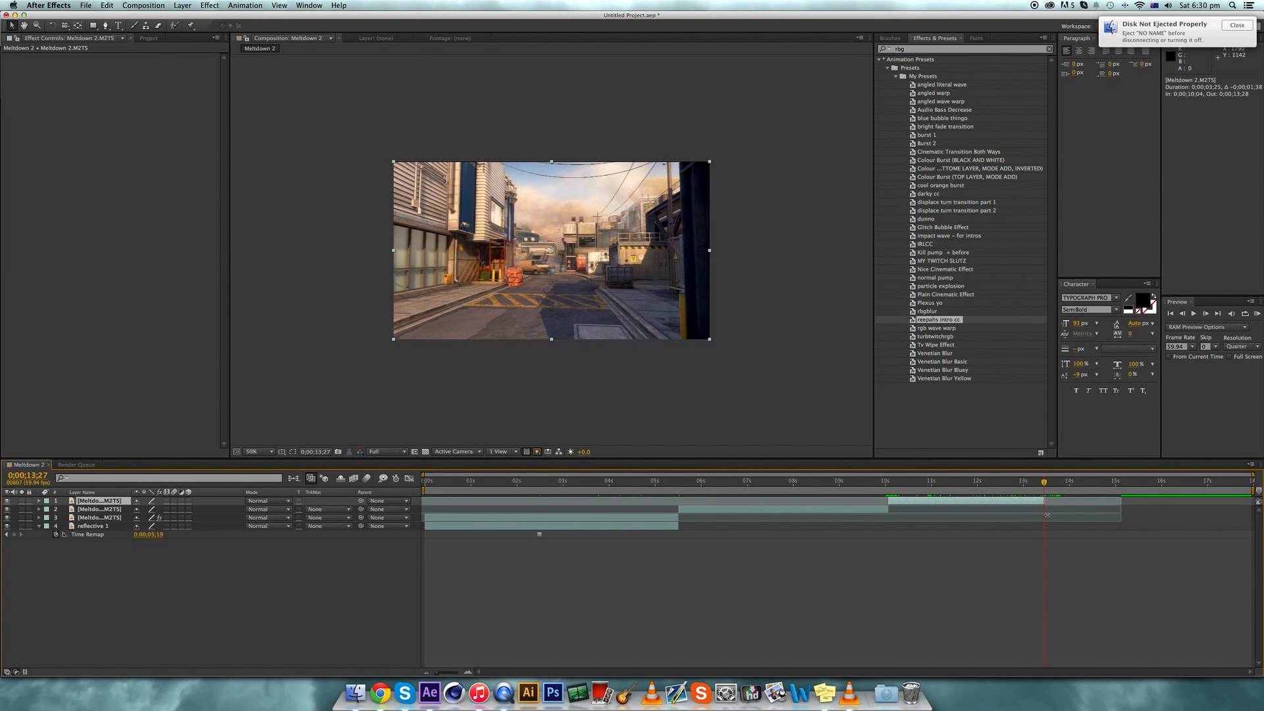
Step: Duplicate the trimmed last segment and start Track Camera on the upper copy
key("super+d")
right_click(987, 502)
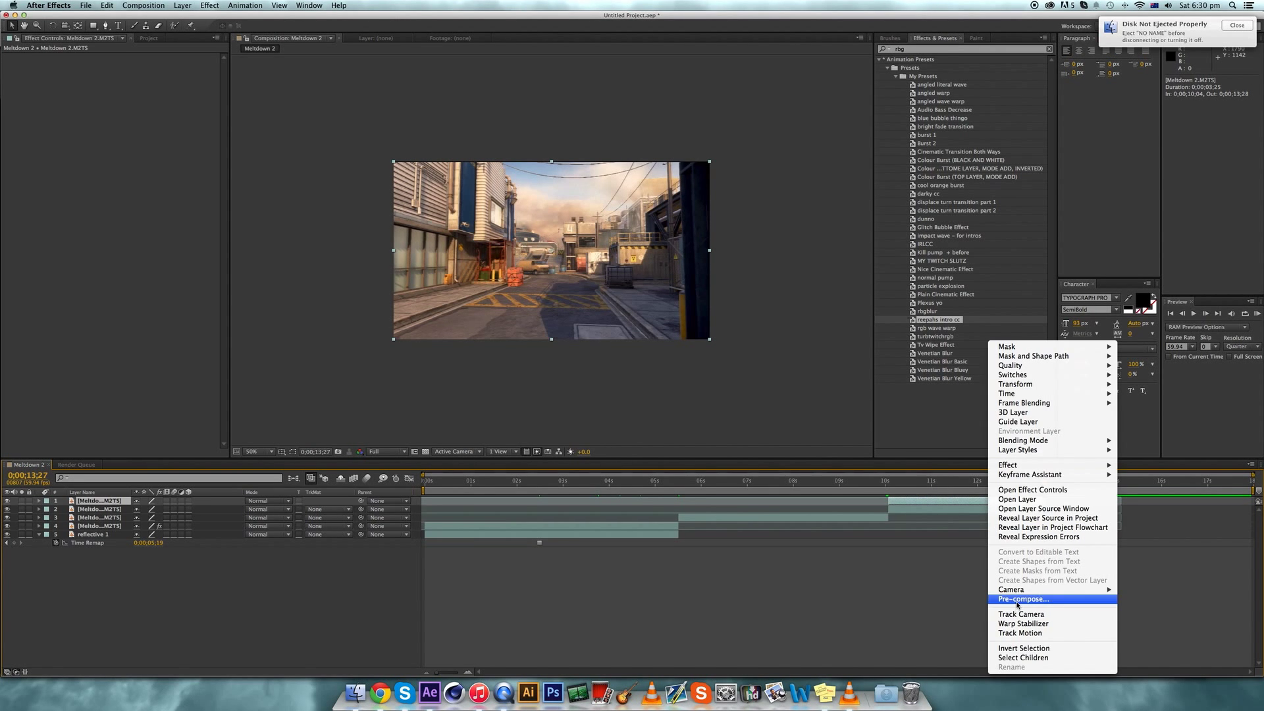
left_click(1023, 623)
Step: Freeze the lower copy of the last segment at 0;00;11;39 and rename the layer reflective 2
left_click(961, 481)
right_click(958, 510)
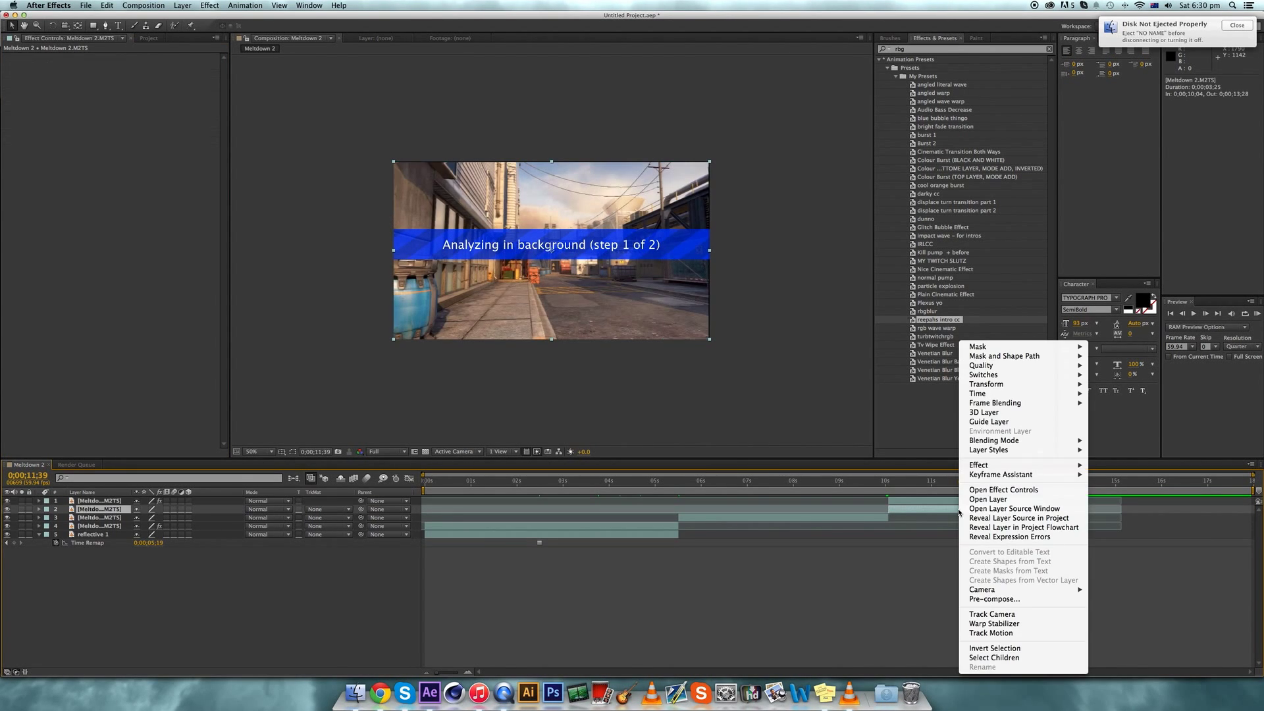
mouse_move(981, 393)
left_click(1125, 424)
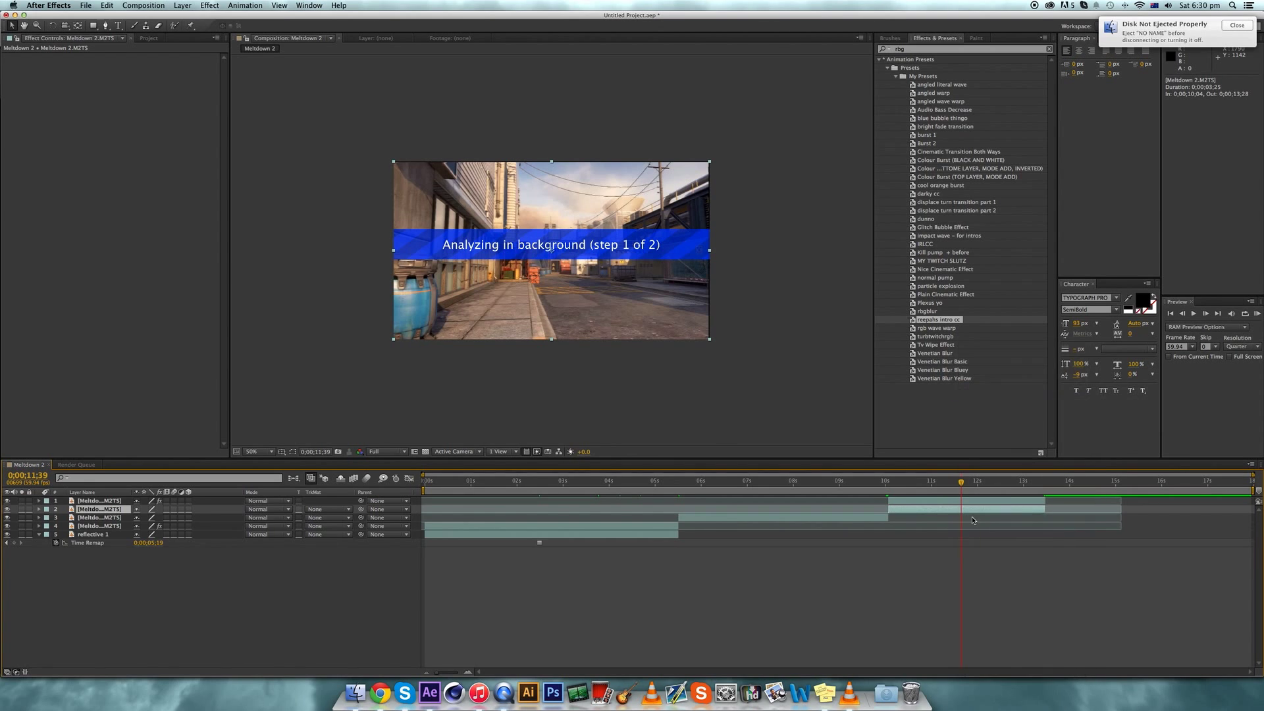
key("Return")
type("reflective 2")
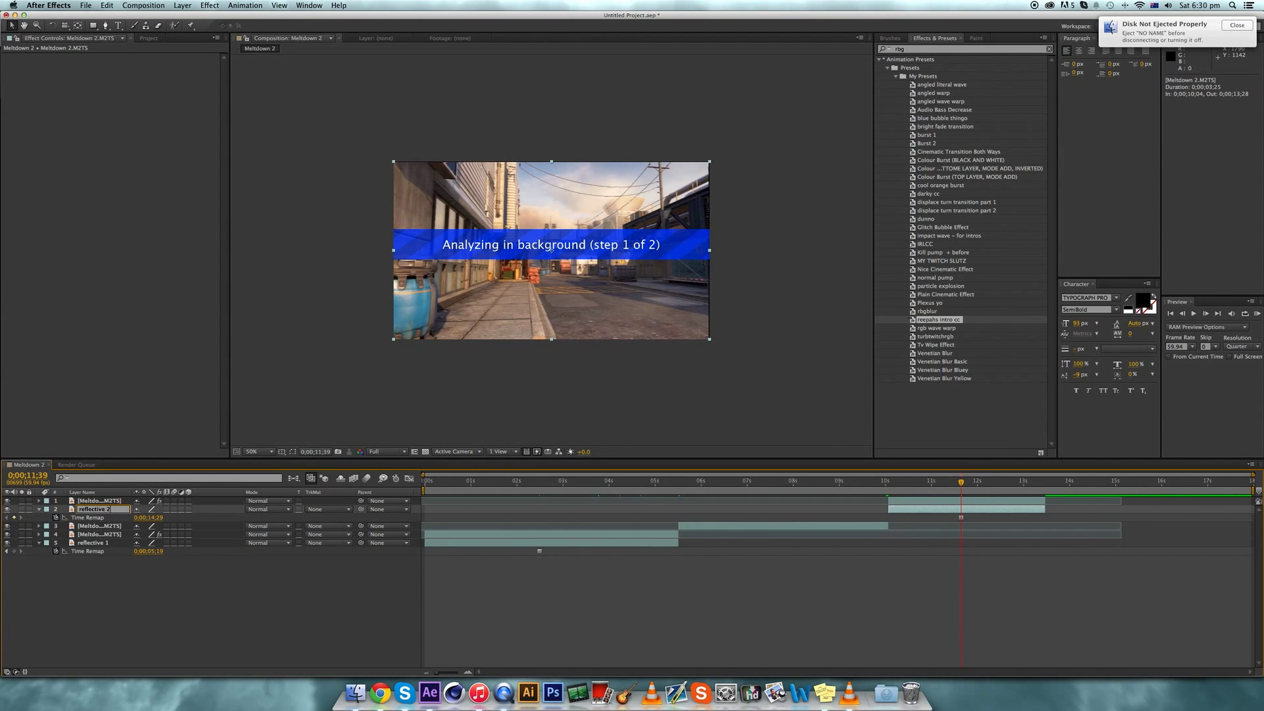
key("Return")
Step: Return to the first shot and create a red solid layer at composition size, 1280 x 720 px
left_click_drag(552, 481, 446, 495)
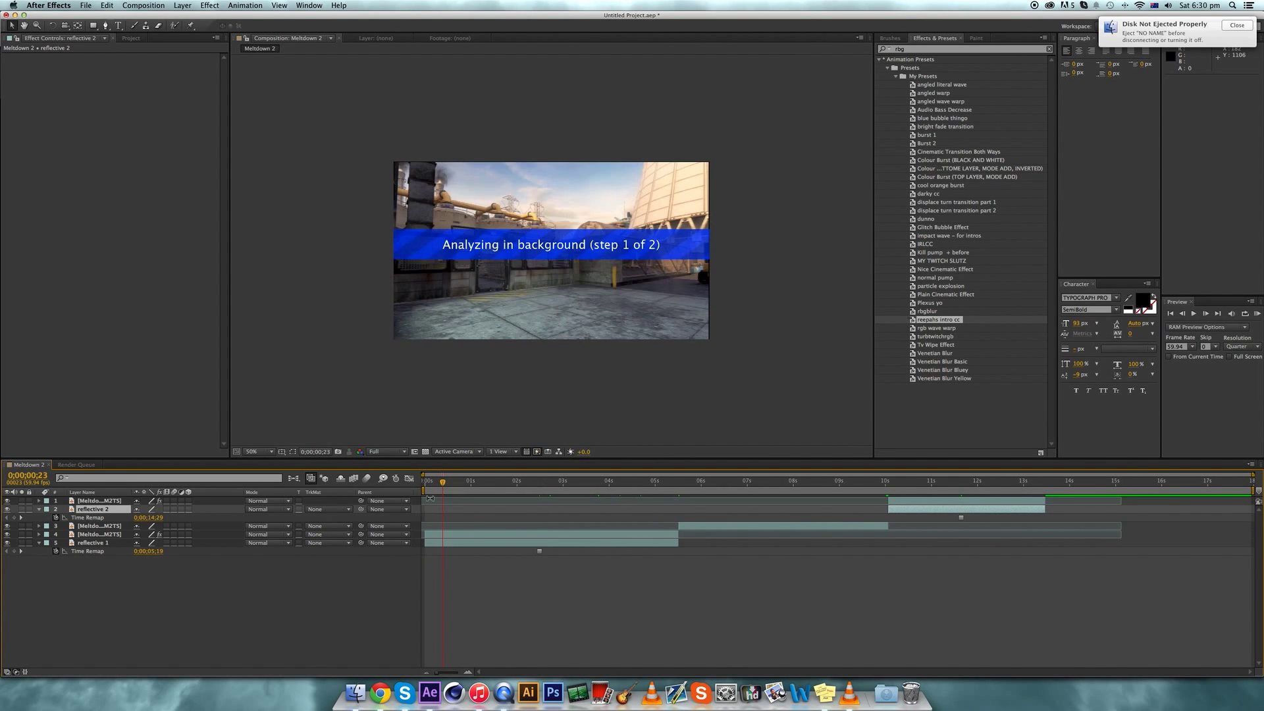
right_click(107, 570)
mouse_move(153, 575)
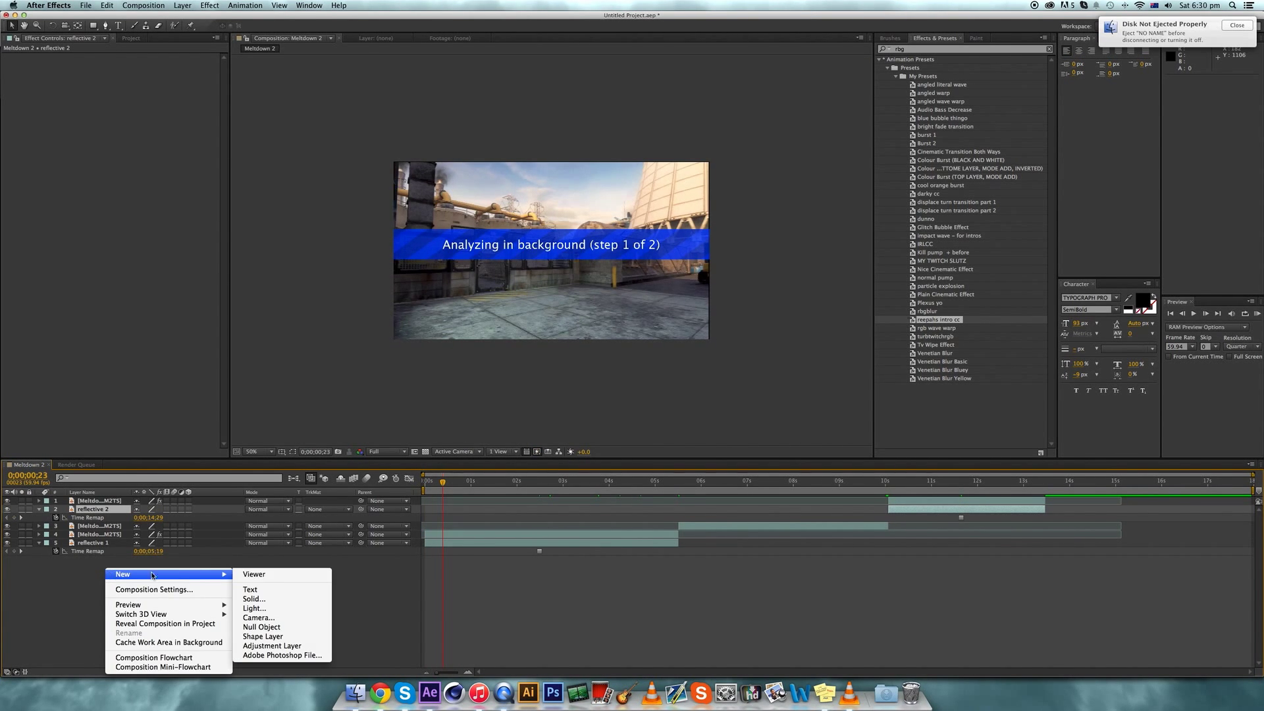
left_click(261, 600)
left_click(621, 394)
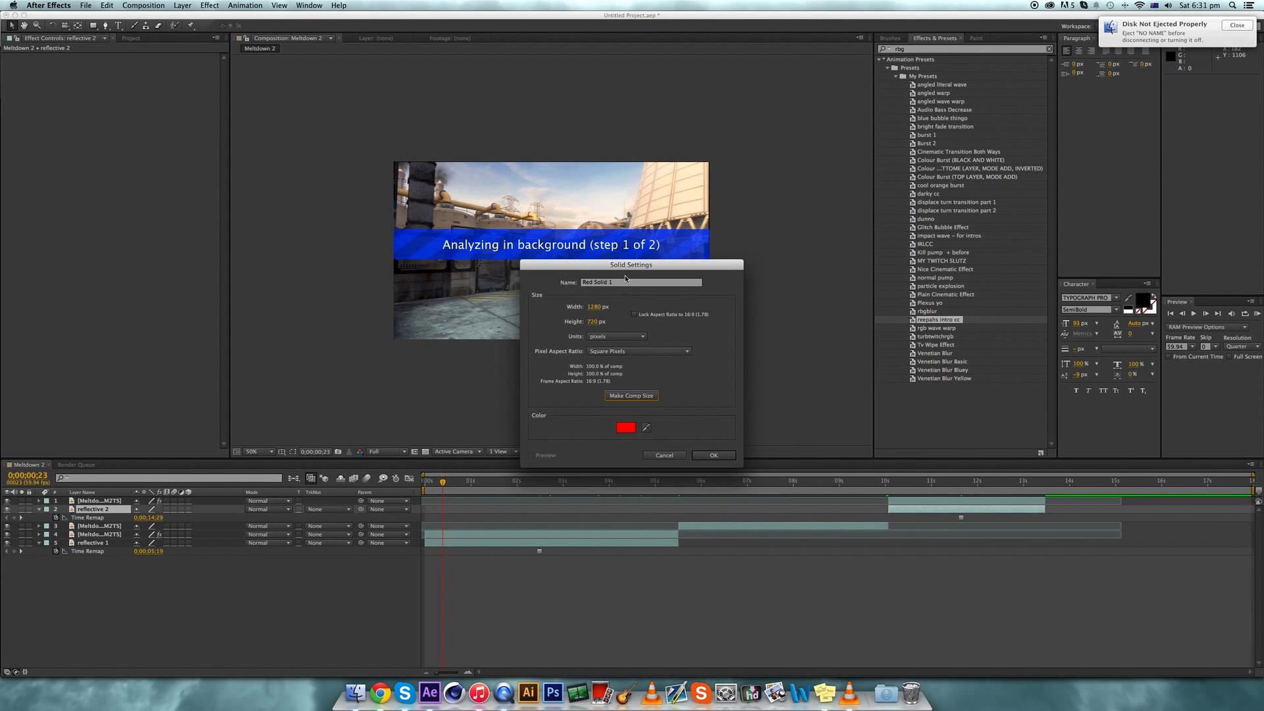
left_click(714, 456)
Step: Search the effects for "elem" and reselect the red solid layer
left_click(928, 49)
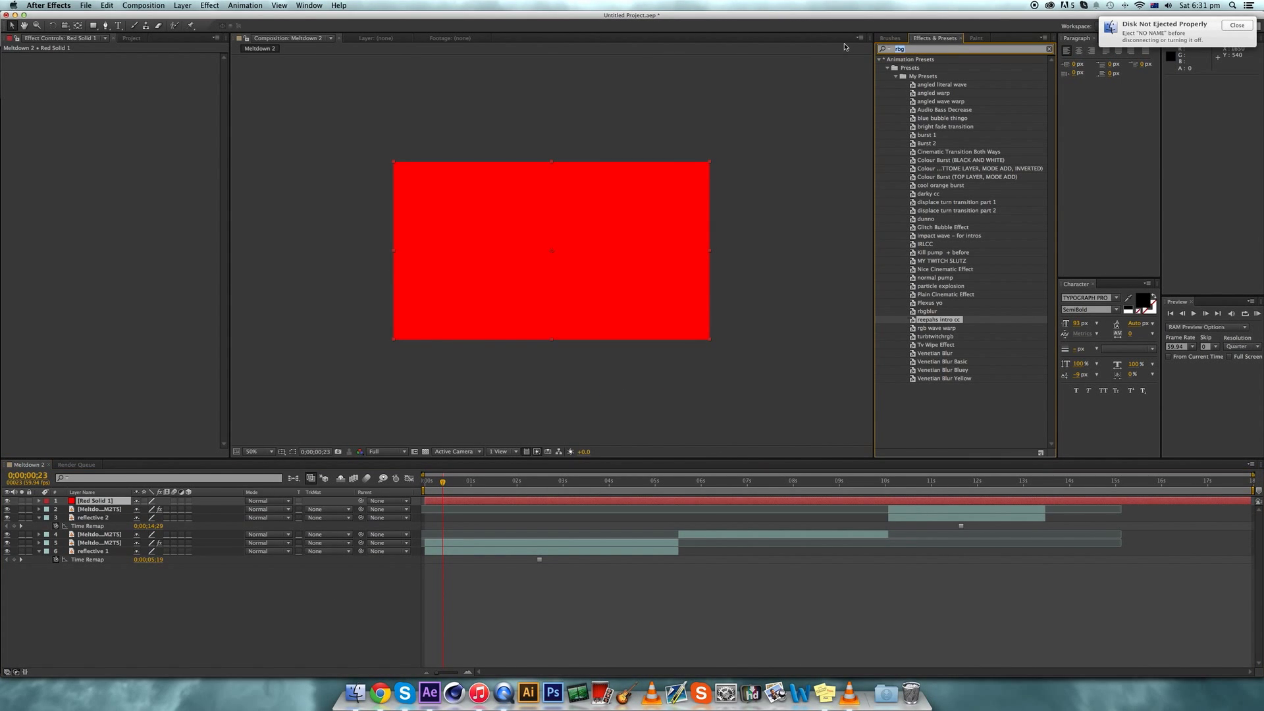
type("elem")
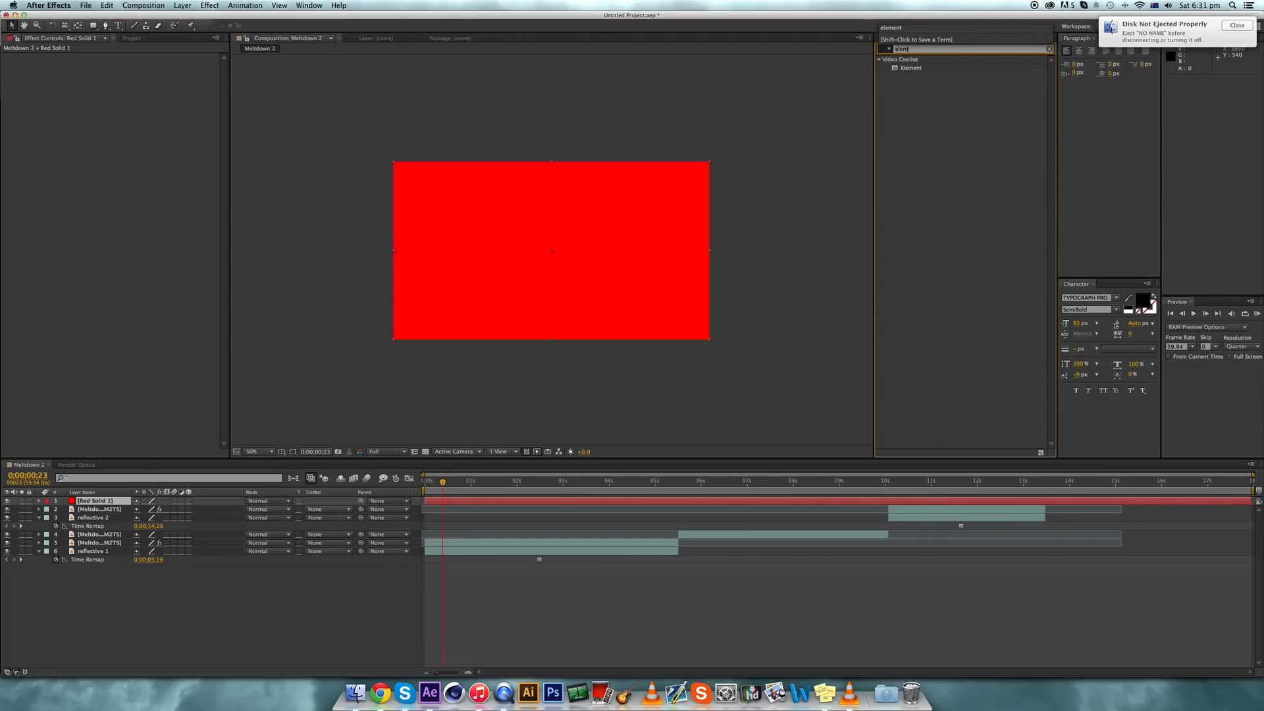
left_click(760, 333)
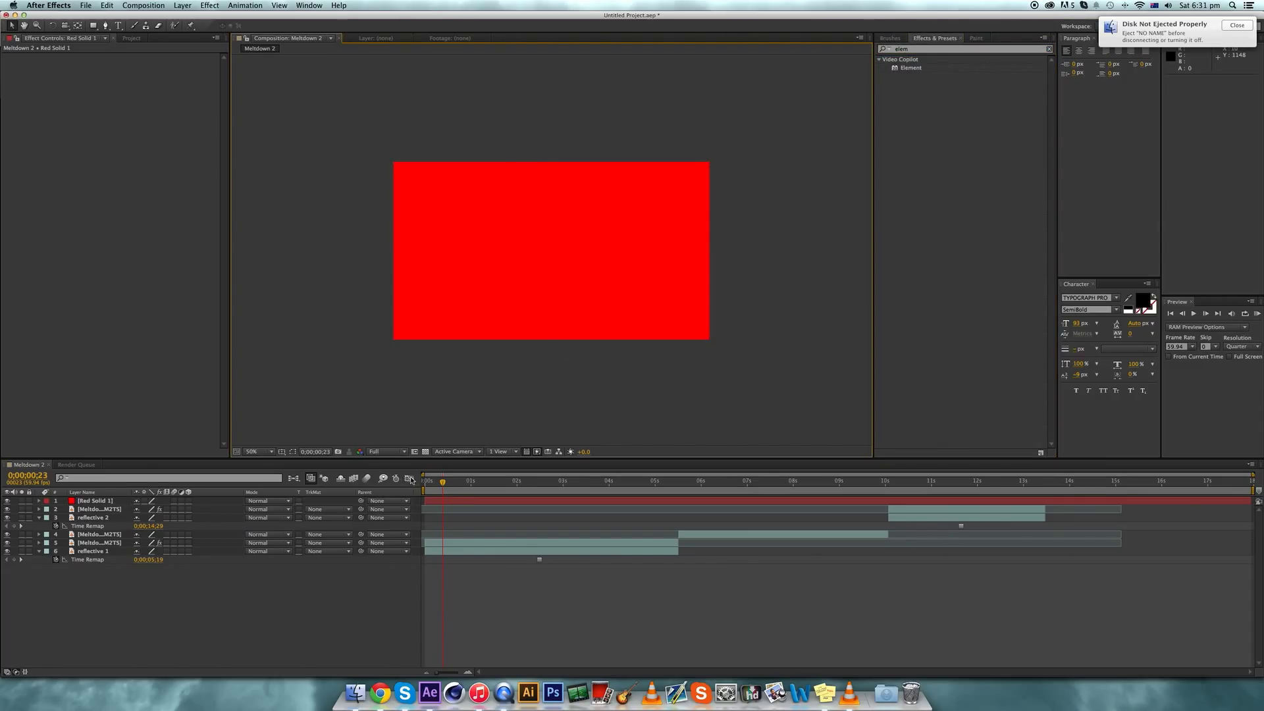
left_click(428, 502)
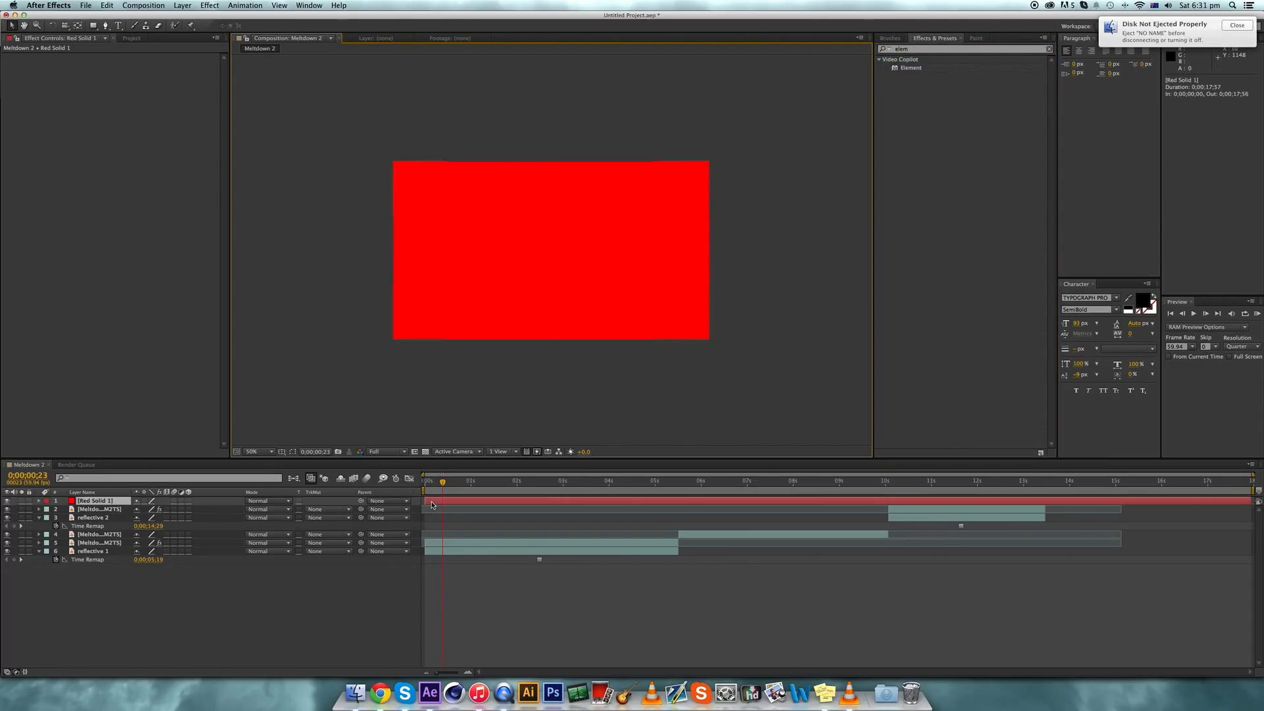
Step: Save the project to the Desktop as xxxx in Adobe After Effects Project format
left_click(81, 4)
left_click(92, 80)
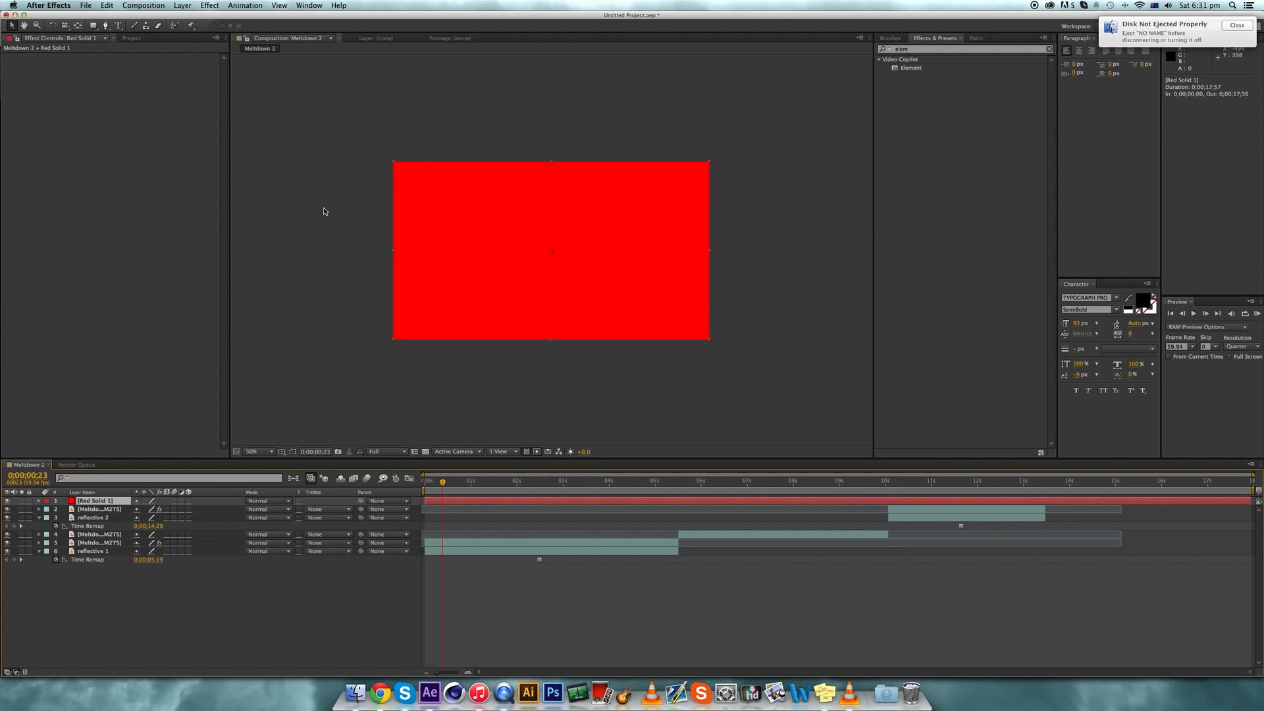
key("super+s")
type("xxxx")
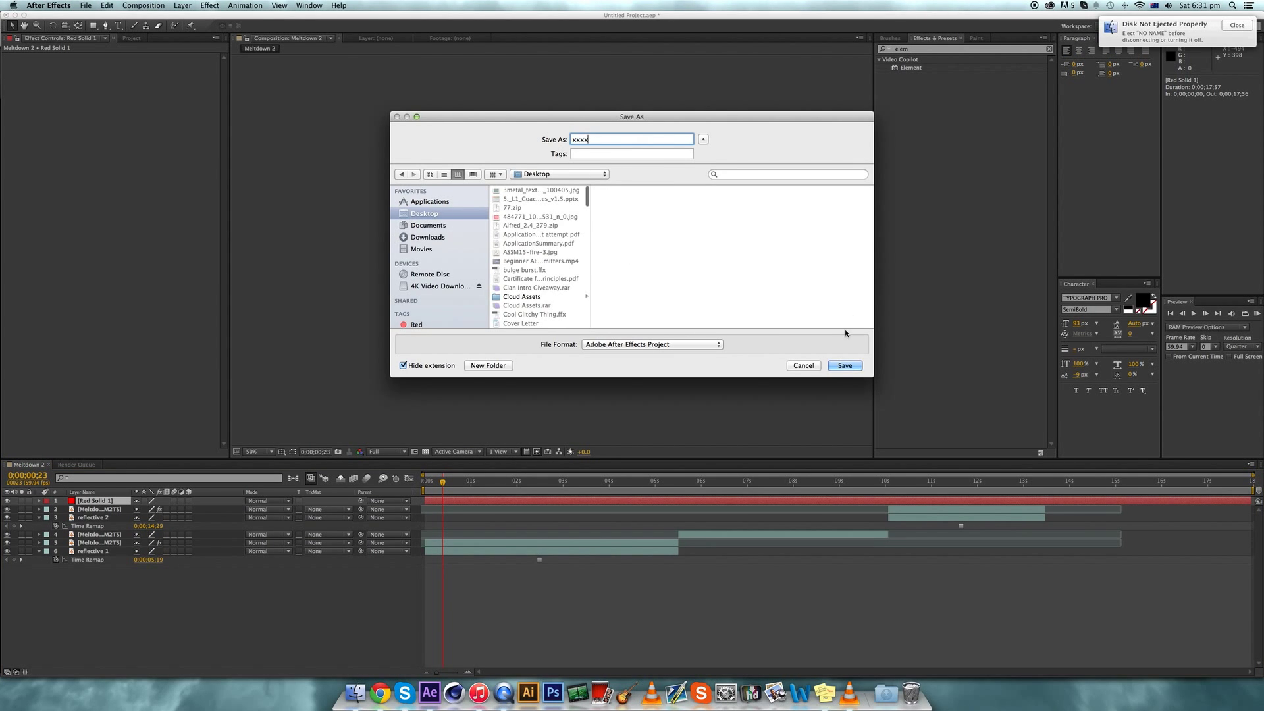
left_click(842, 364)
Step: Apply the Video Copilot Element effect to the red solid layer
left_click_drag(911, 68, 567, 502)
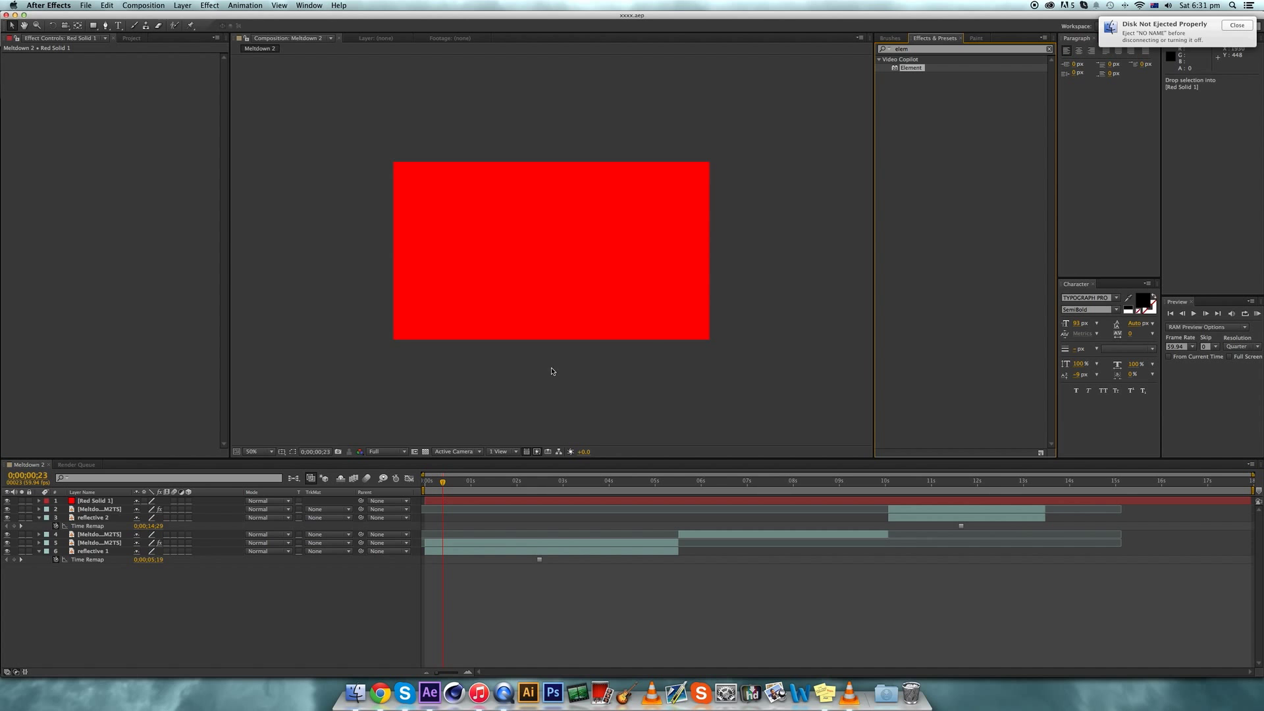
left_click_drag(552, 371, 552, 371)
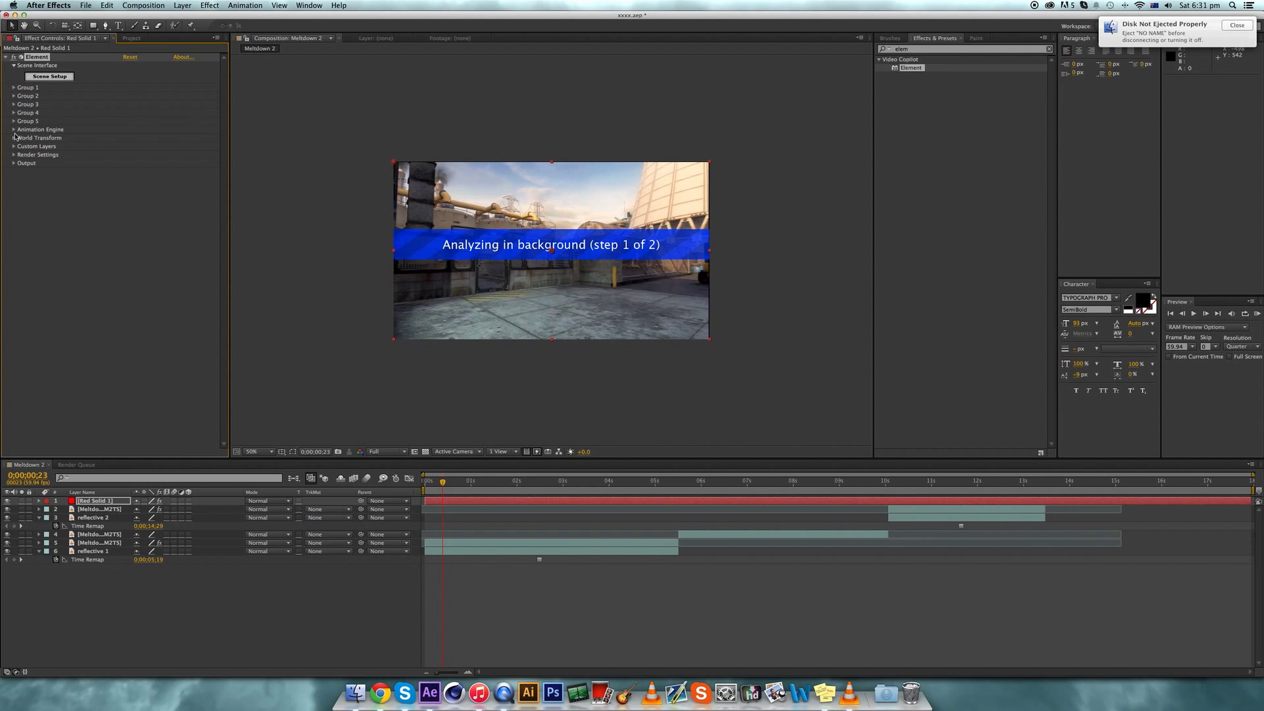
Step: At 0;00;01;59, add a two-line text layer over the footage with a first name above the word PRESENTS, in capitals
left_click_drag(489, 480, 515, 480)
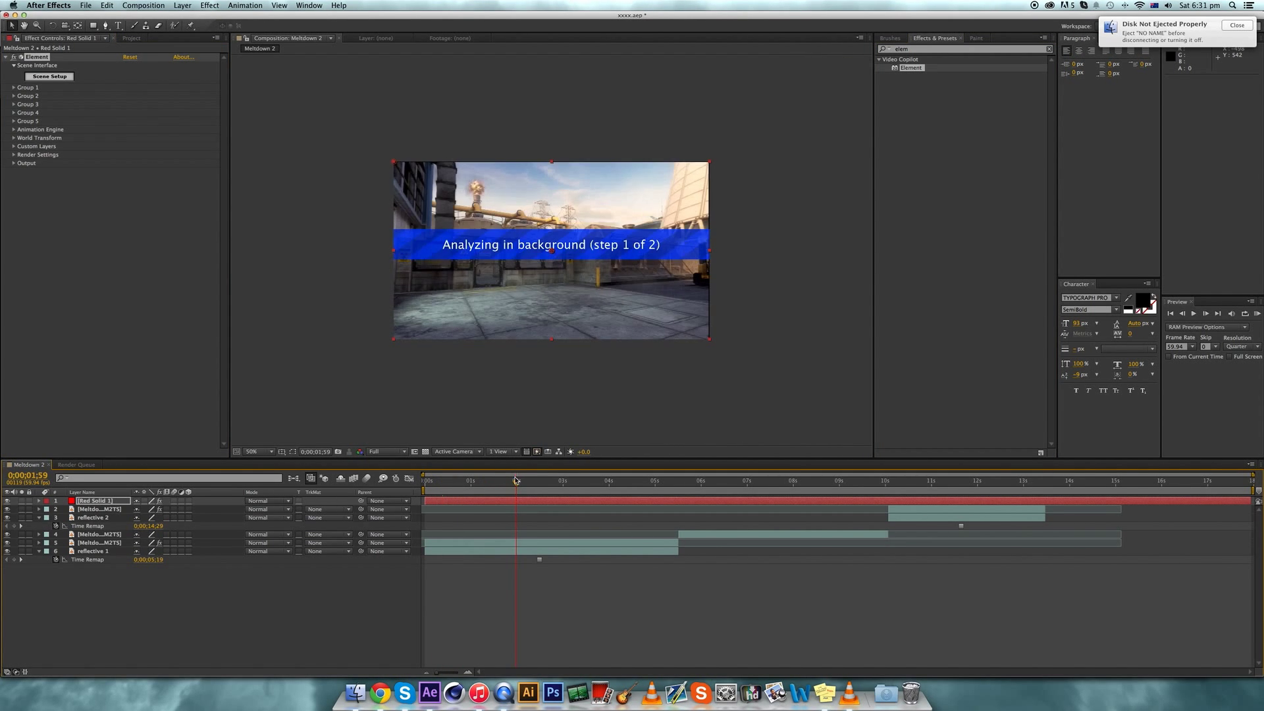
left_click(119, 26)
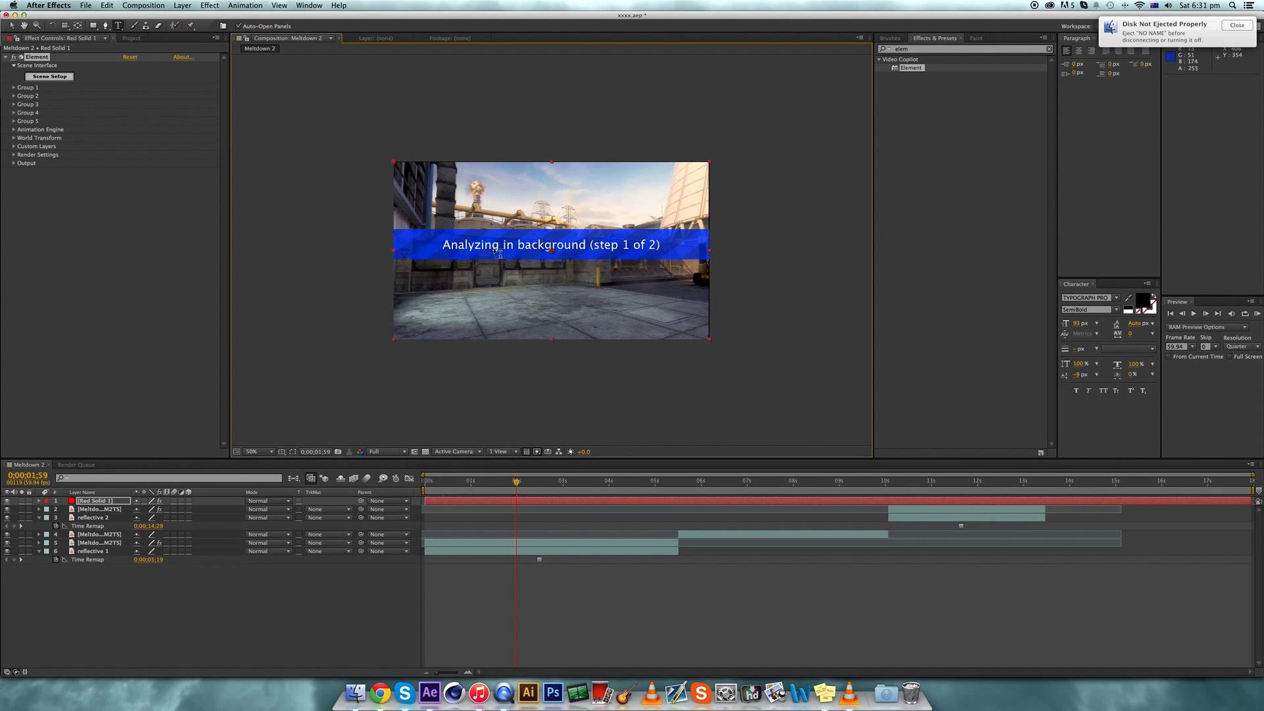
left_click(555, 269)
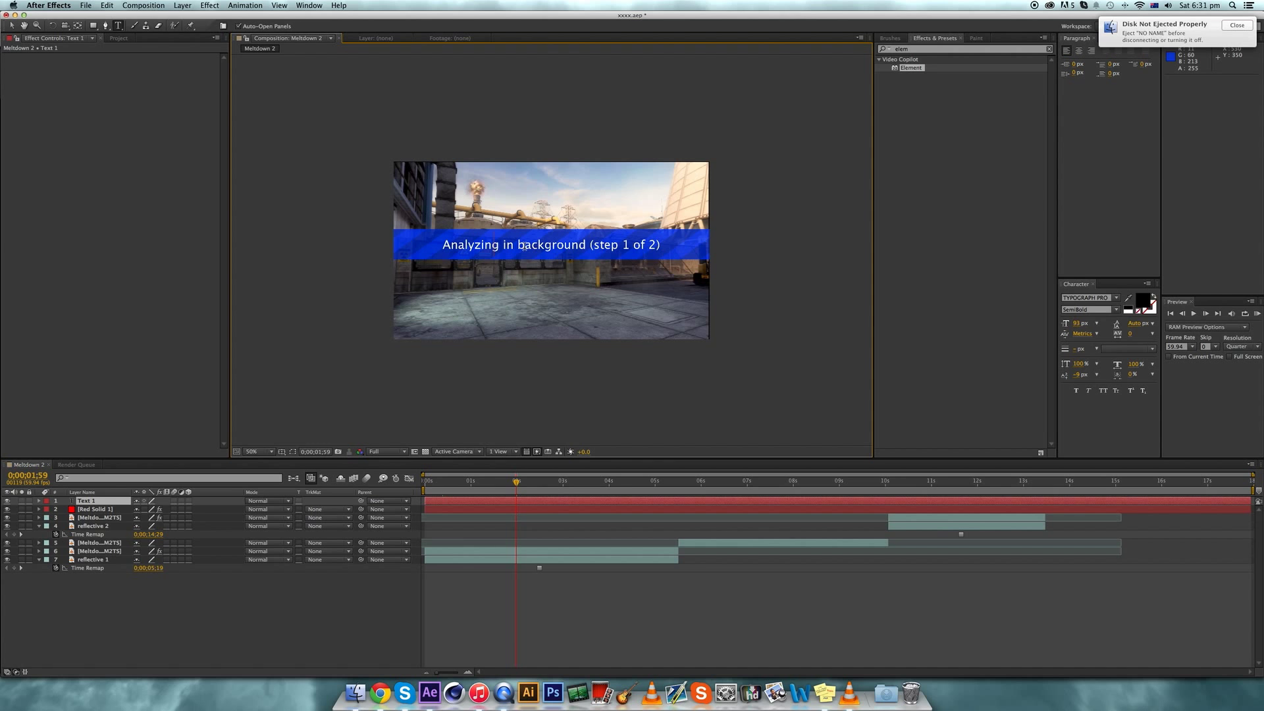
type("RACHEL")
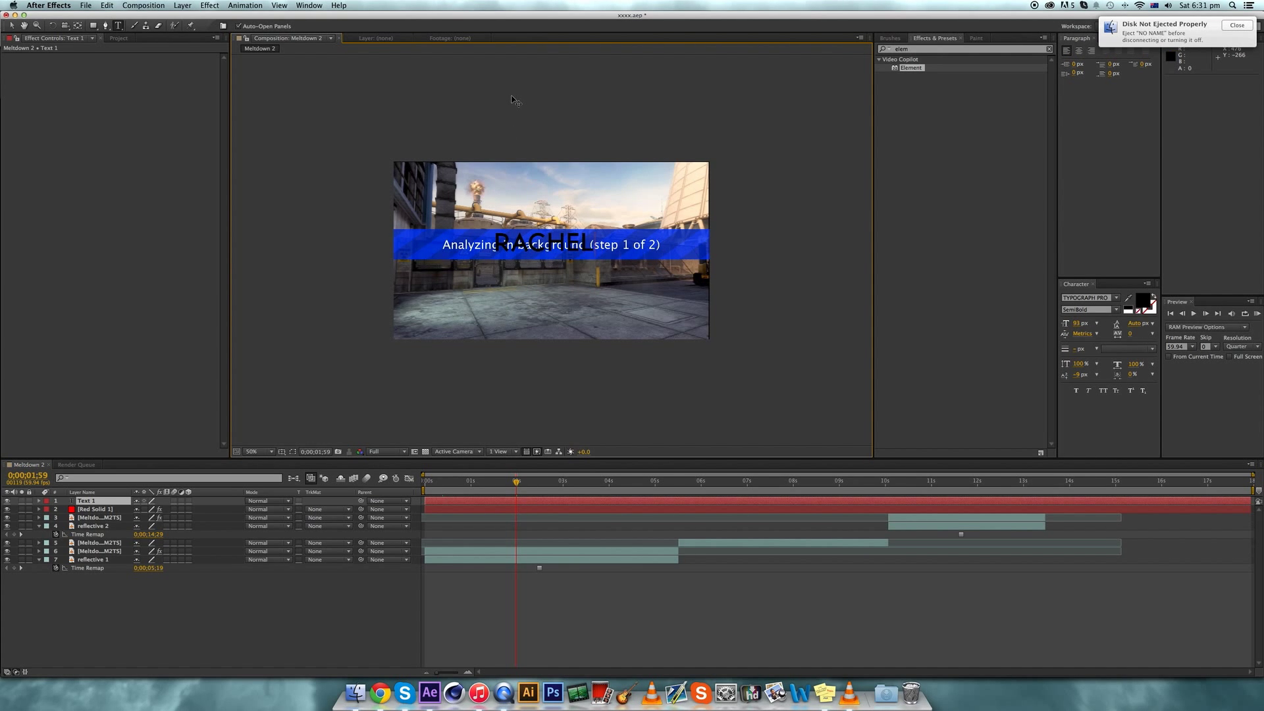
key("Return")
type("PRESENTS")
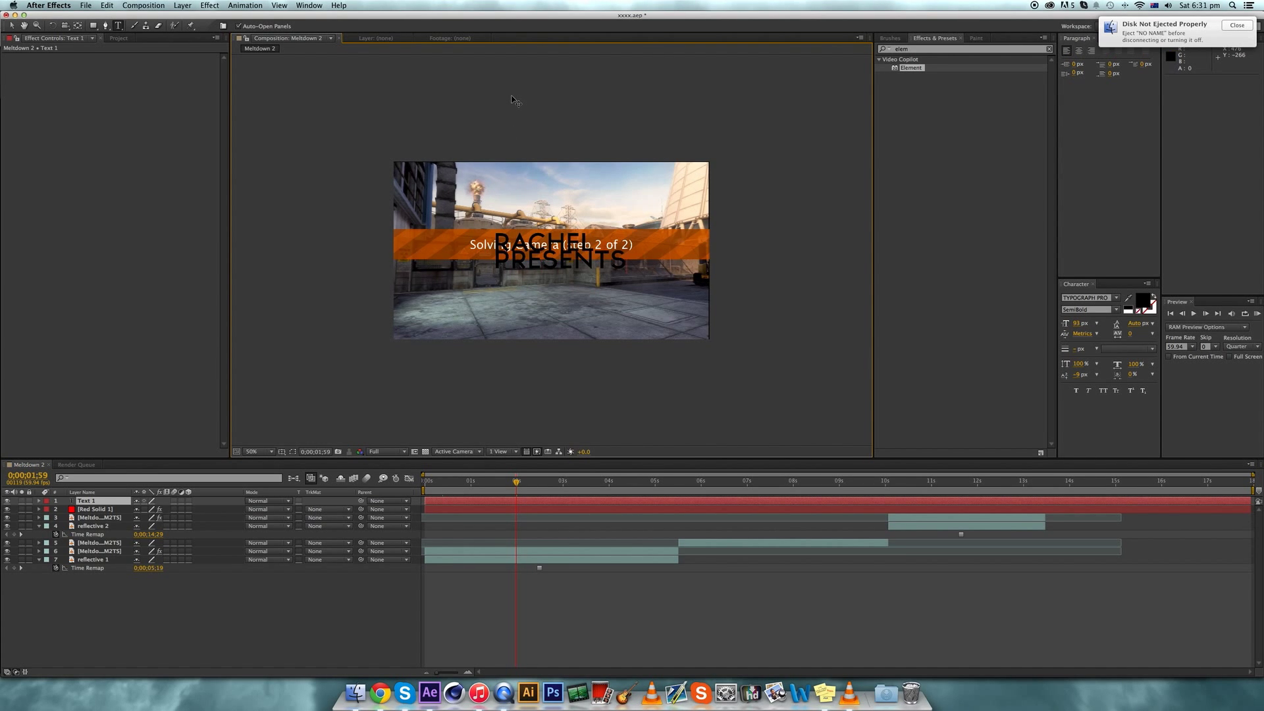
Step: Set the leading of the two-line title to 91 px and centre its text
key("super+a")
left_click(1130, 333)
left_click_drag(1132, 323, 1143, 323)
left_click(1078, 51)
left_click(613, 198)
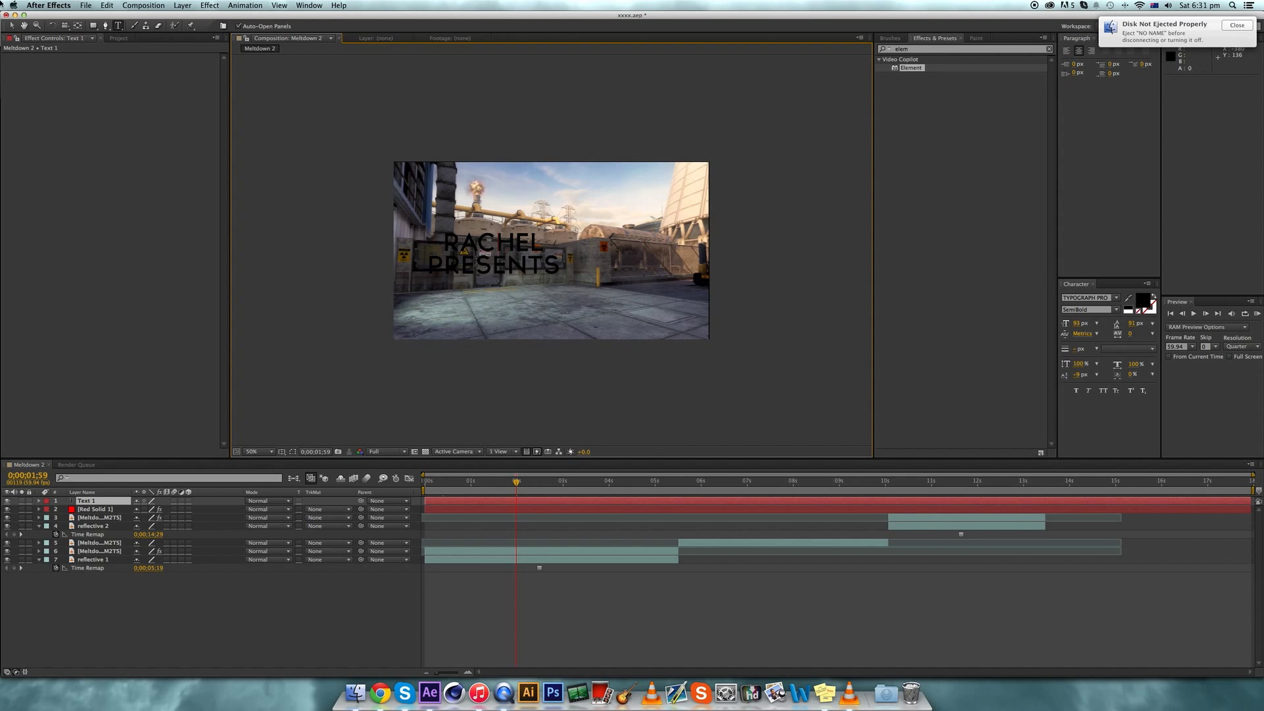
Step: Hide the first title text layer and split it at 0;00;05;30
left_click(10, 26)
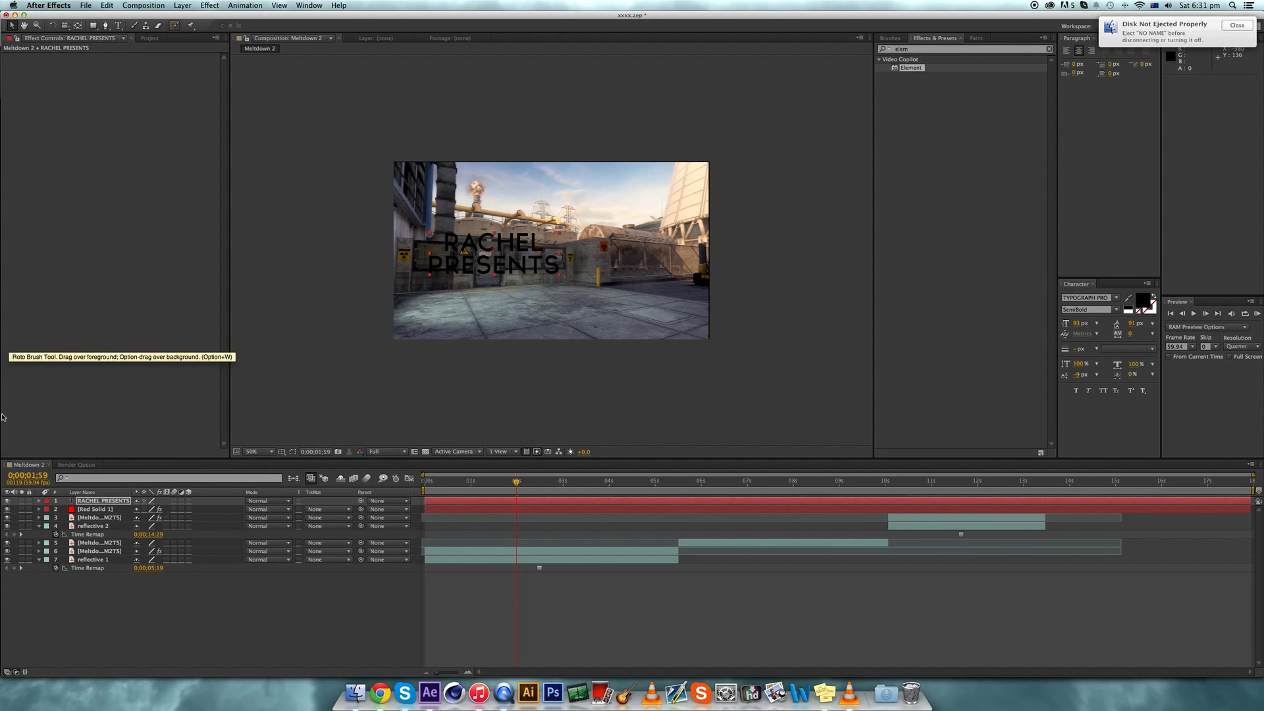
left_click(6, 501)
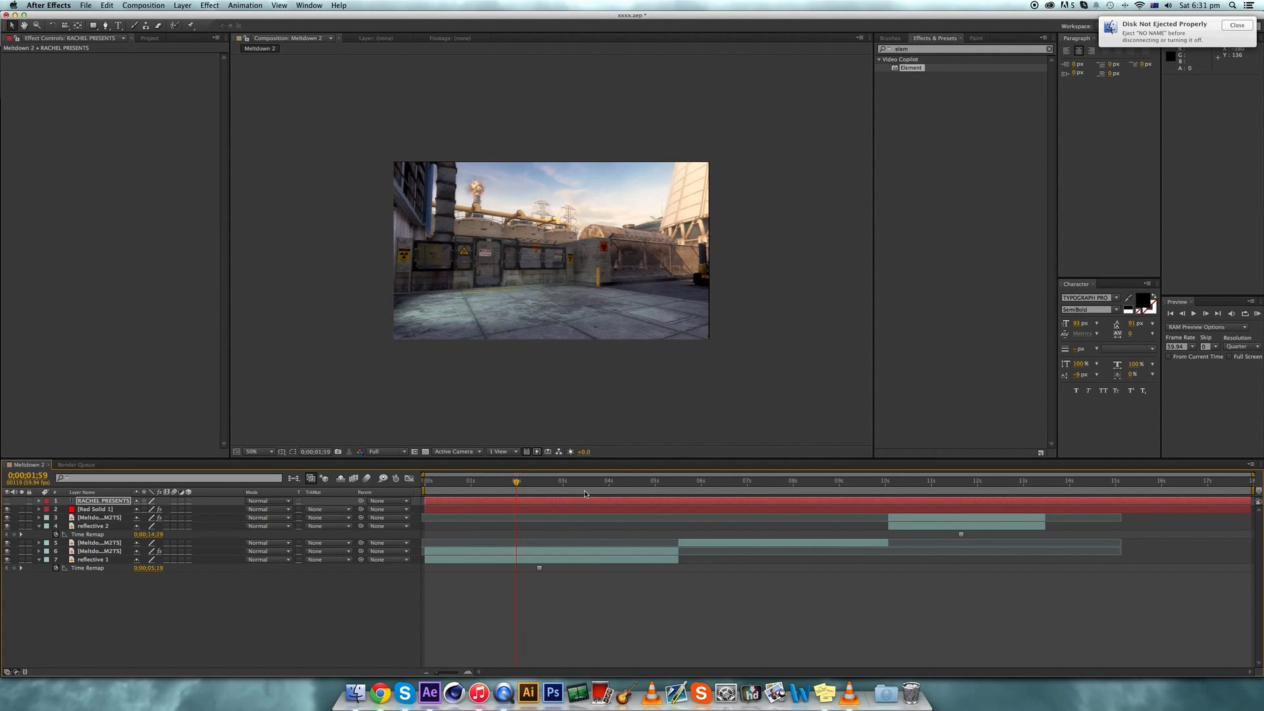
left_click(677, 485)
key("super+shift+d")
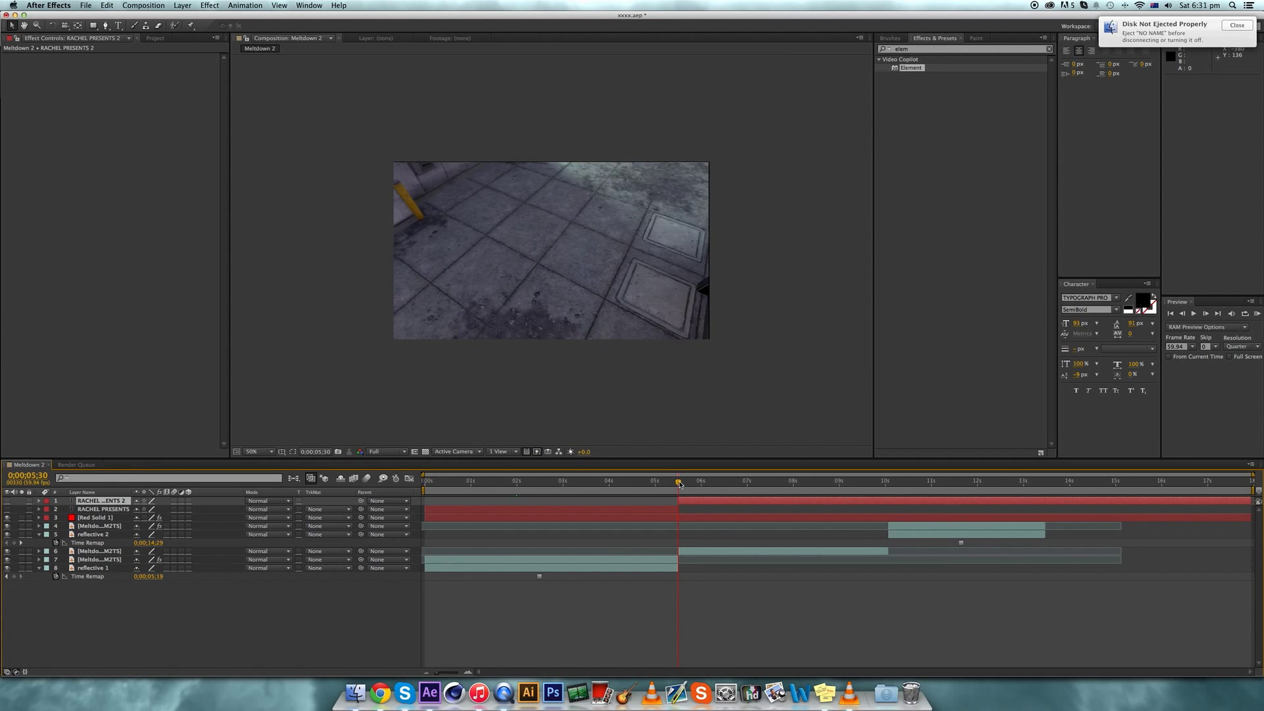
Step: Trim the second title piece to start at 0;00;10;03, split it at 0;00;13;28 and delete the remainder
left_click(887, 482)
left_click_drag(675, 499, 887, 503)
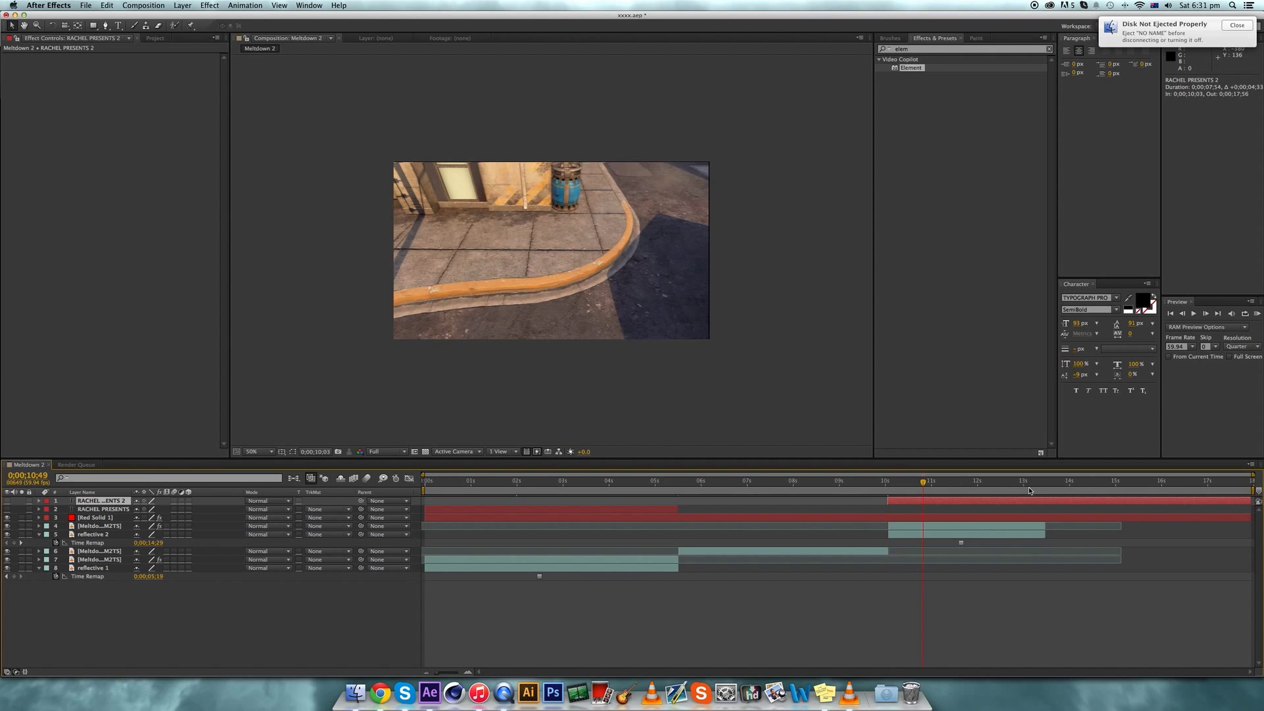
left_click(1045, 483)
key("super+shift+d")
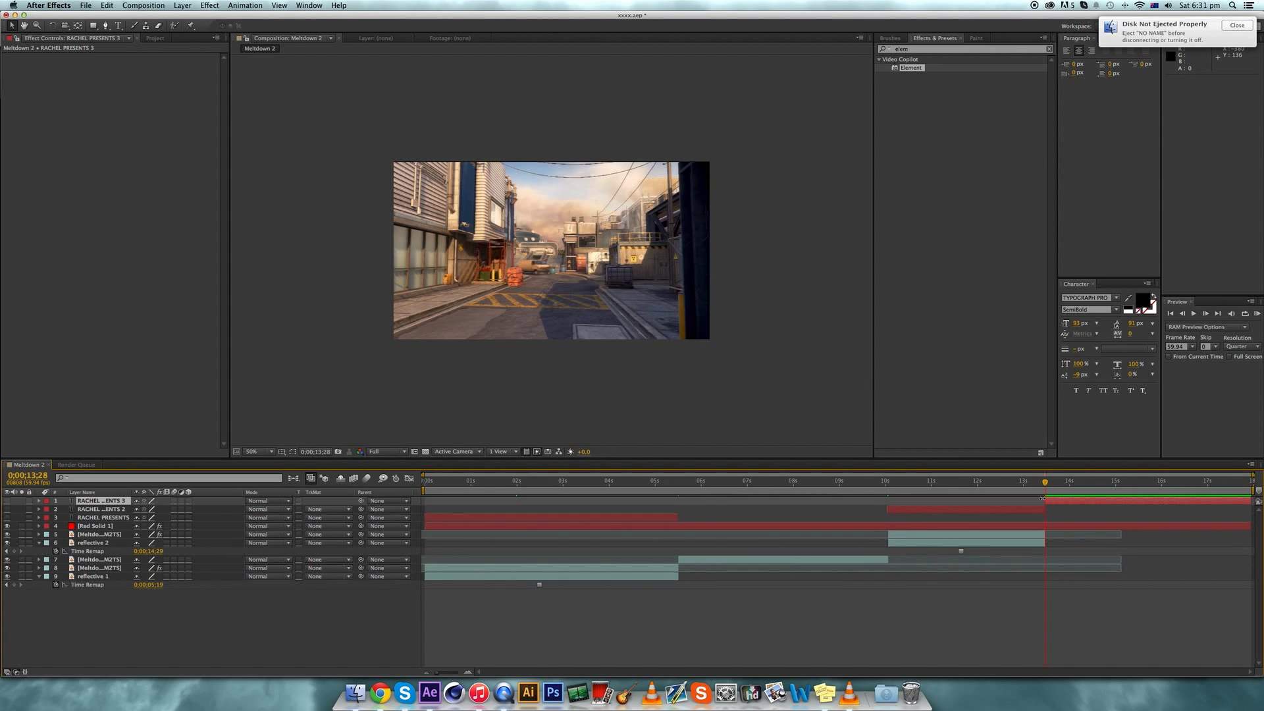
key("Delete")
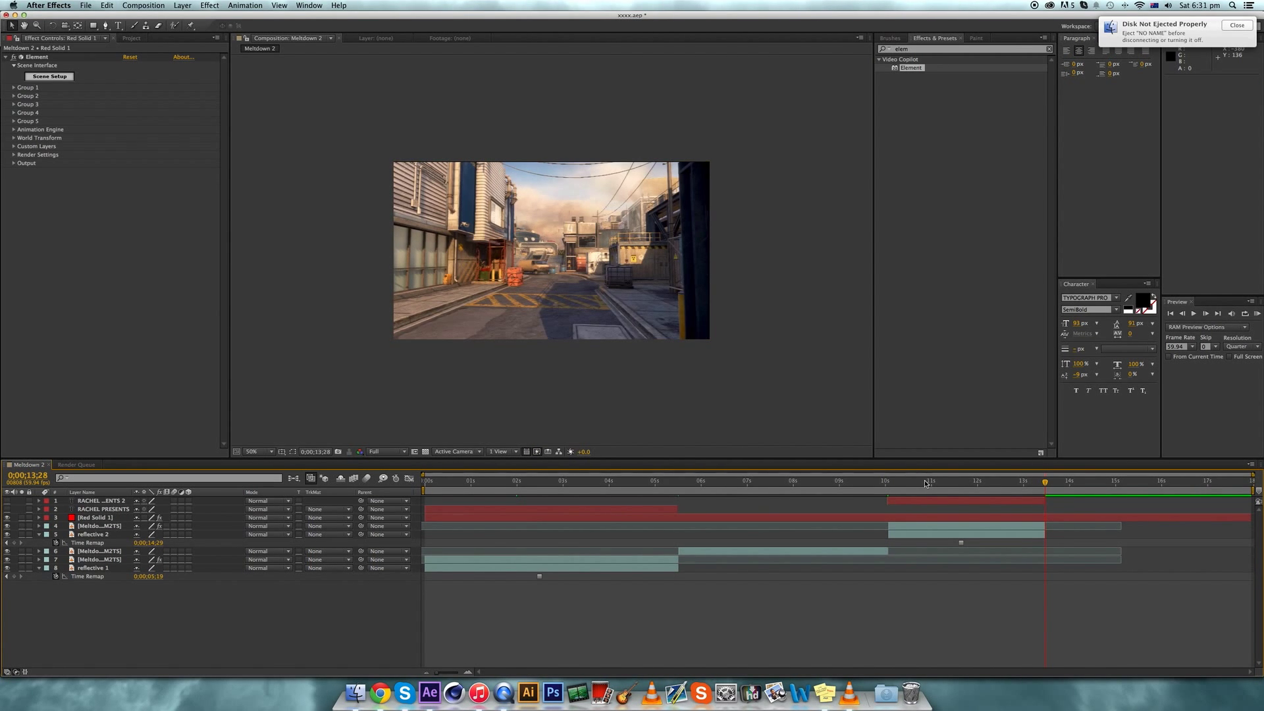
Step: Replace the second title layer's text with MOTION TRACKING on two lines, then hide that layer
left_click(925, 483)
left_click(923, 502)
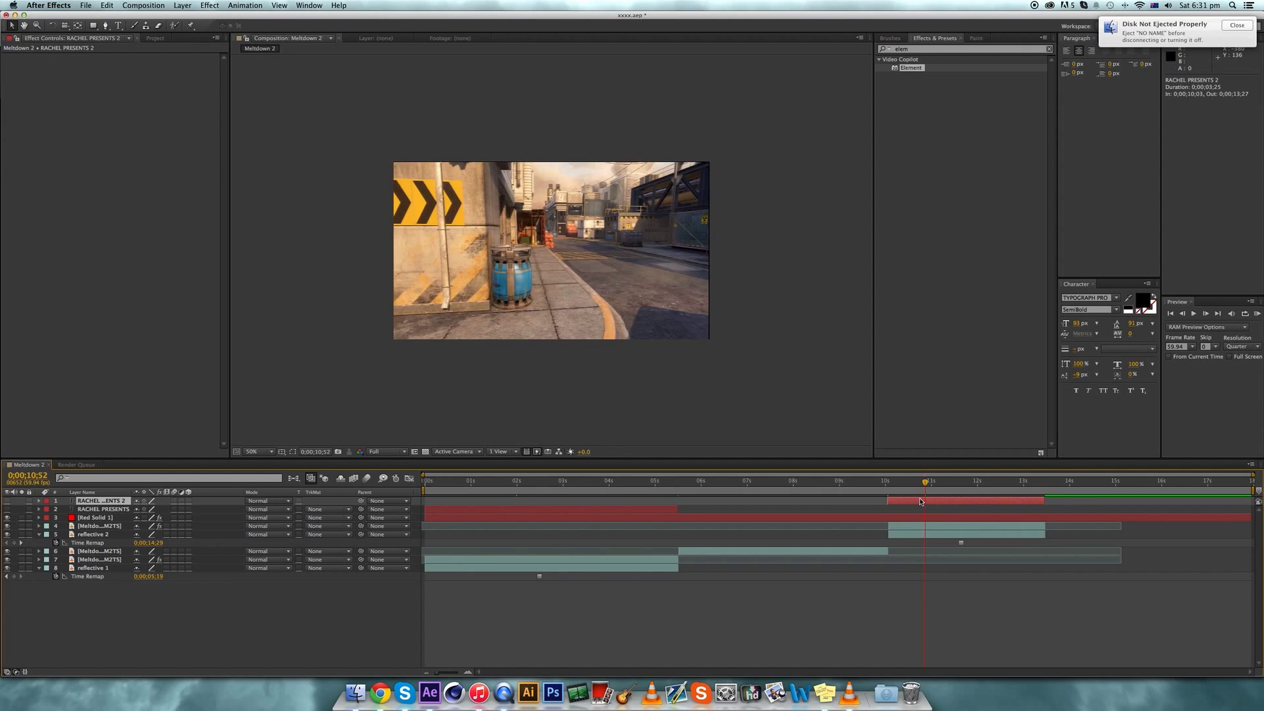
left_click(7, 501)
left_click(118, 29)
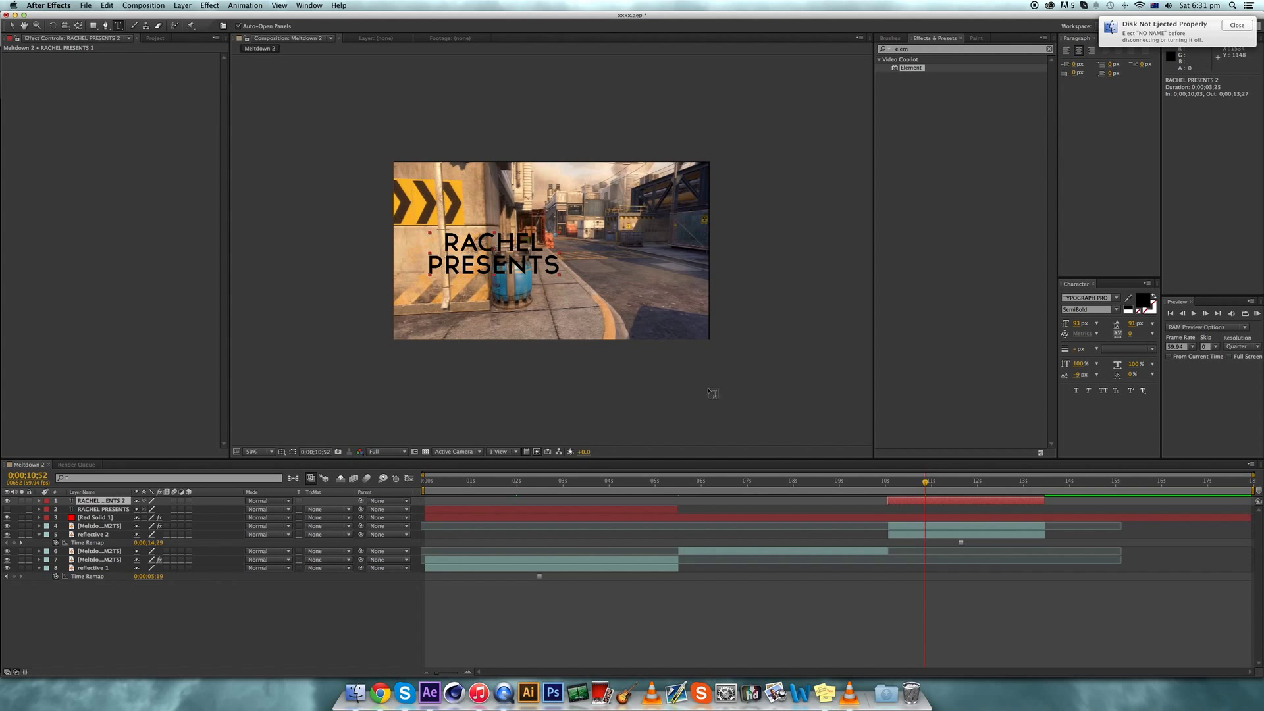
left_click(477, 242)
key("super+a")
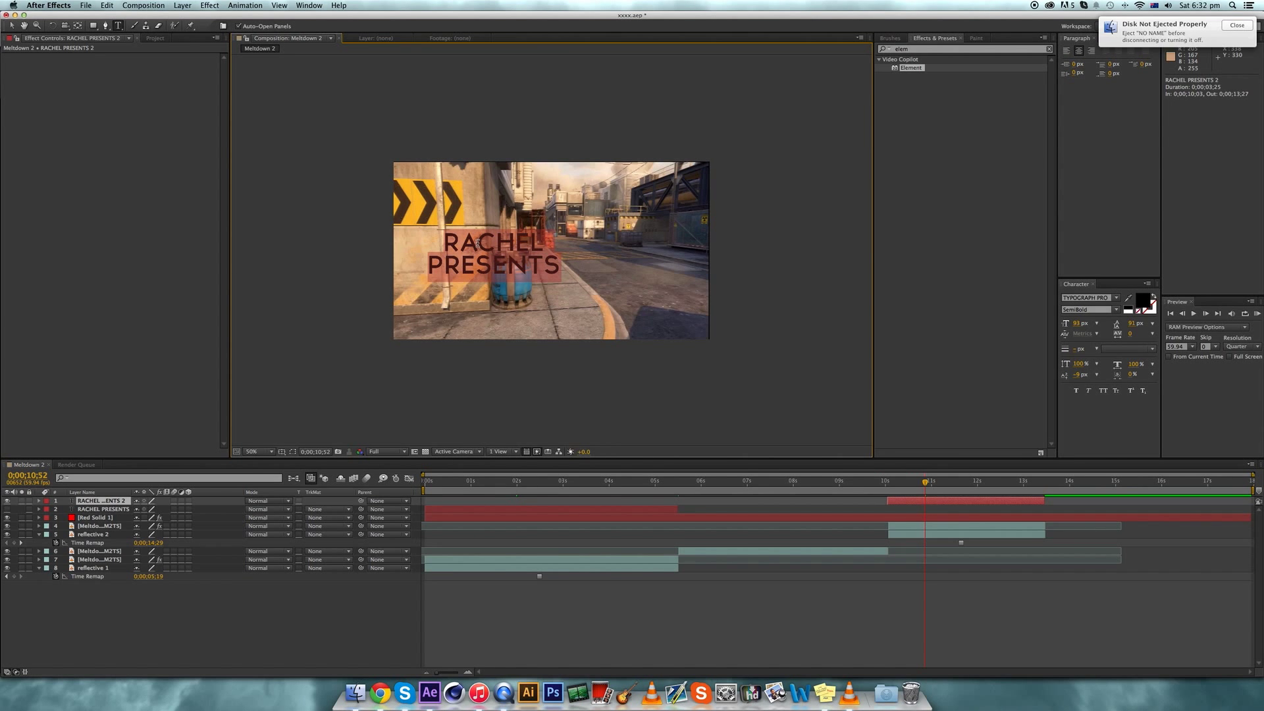
key("BackSpace")
type("MOTION")
key("Return")
type("TRACKING")
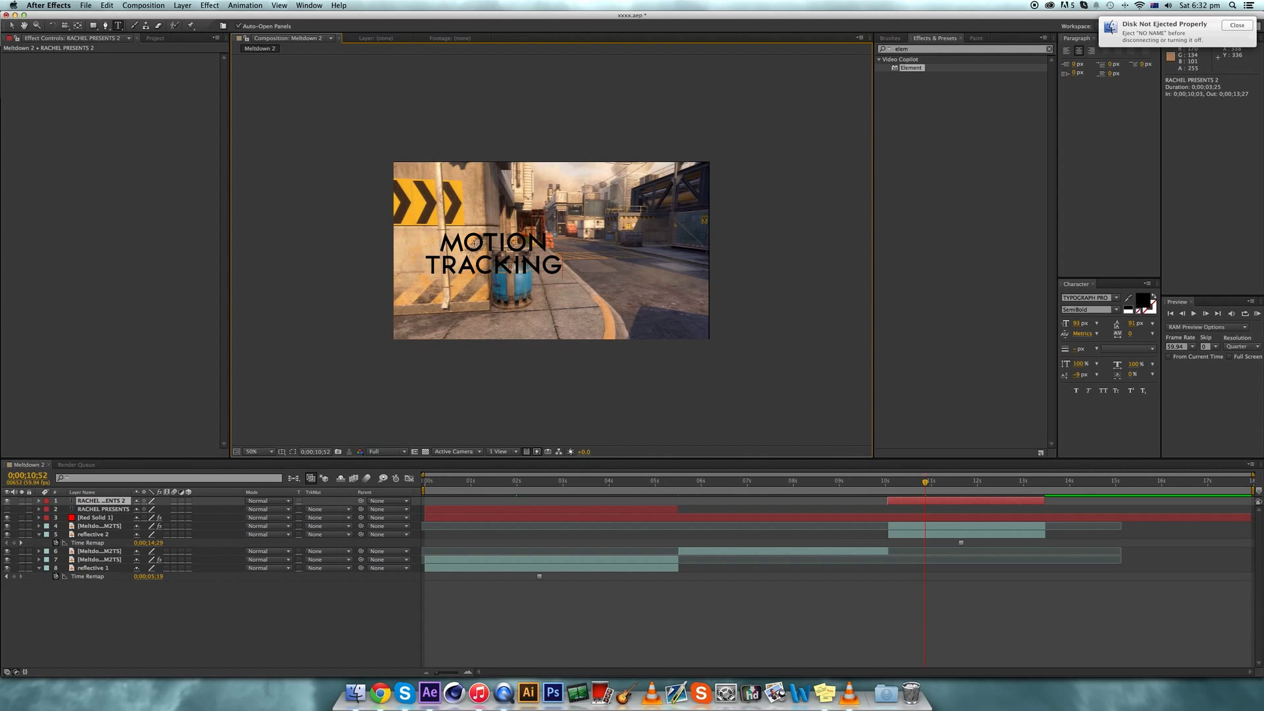
left_click(12, 25)
left_click_drag(894, 483, 968, 483)
left_click(8, 500)
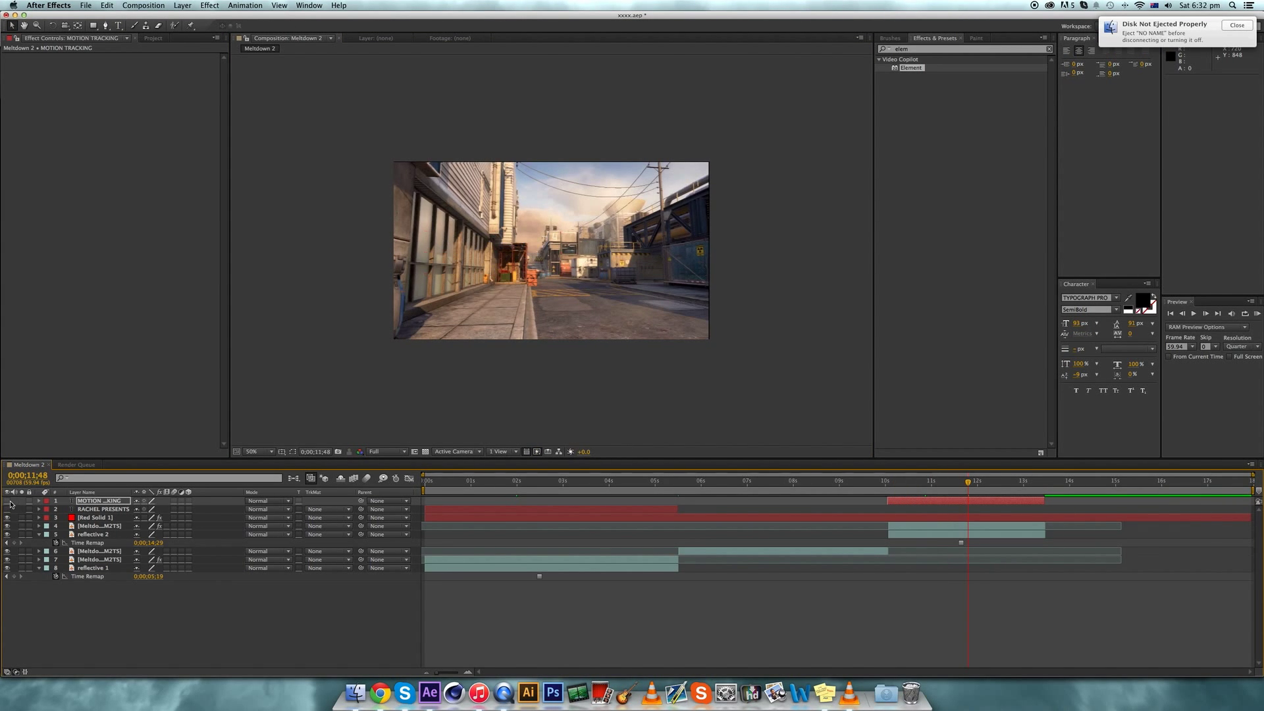
Step: Split the red solid layer with the Element effect at 0;00;05;30
left_click(541, 482)
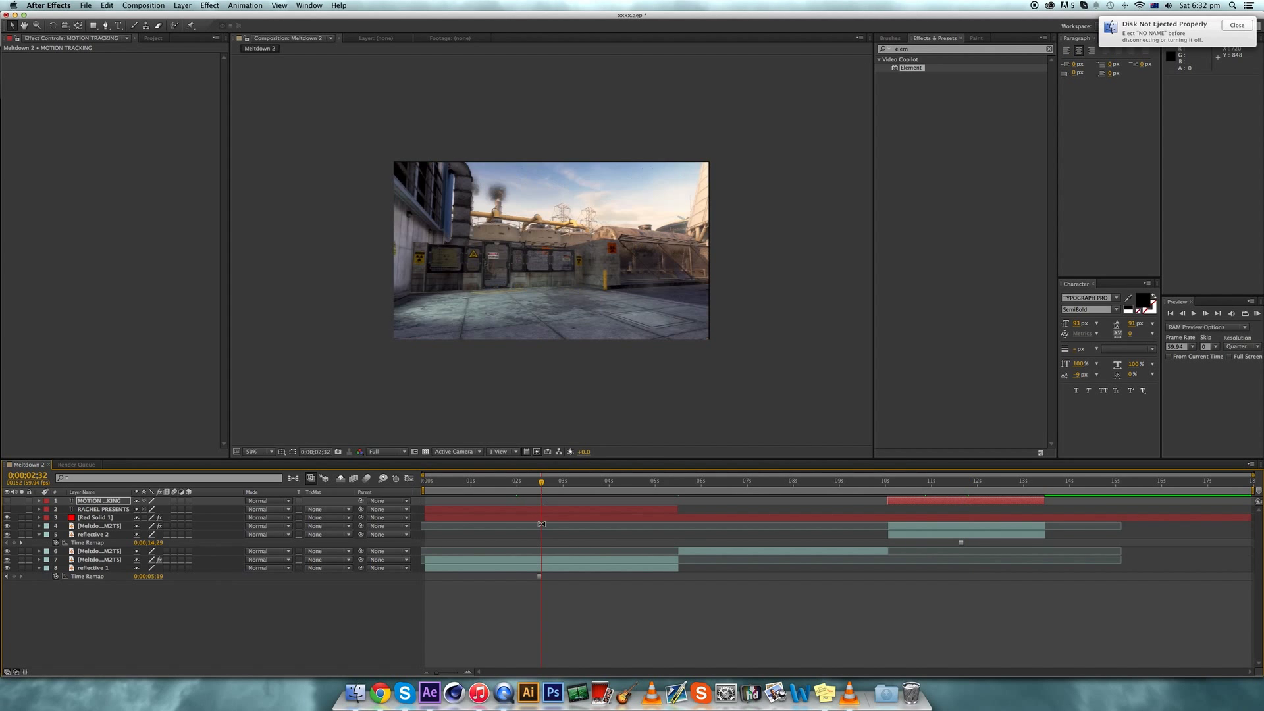
left_click(674, 482)
left_click(671, 518)
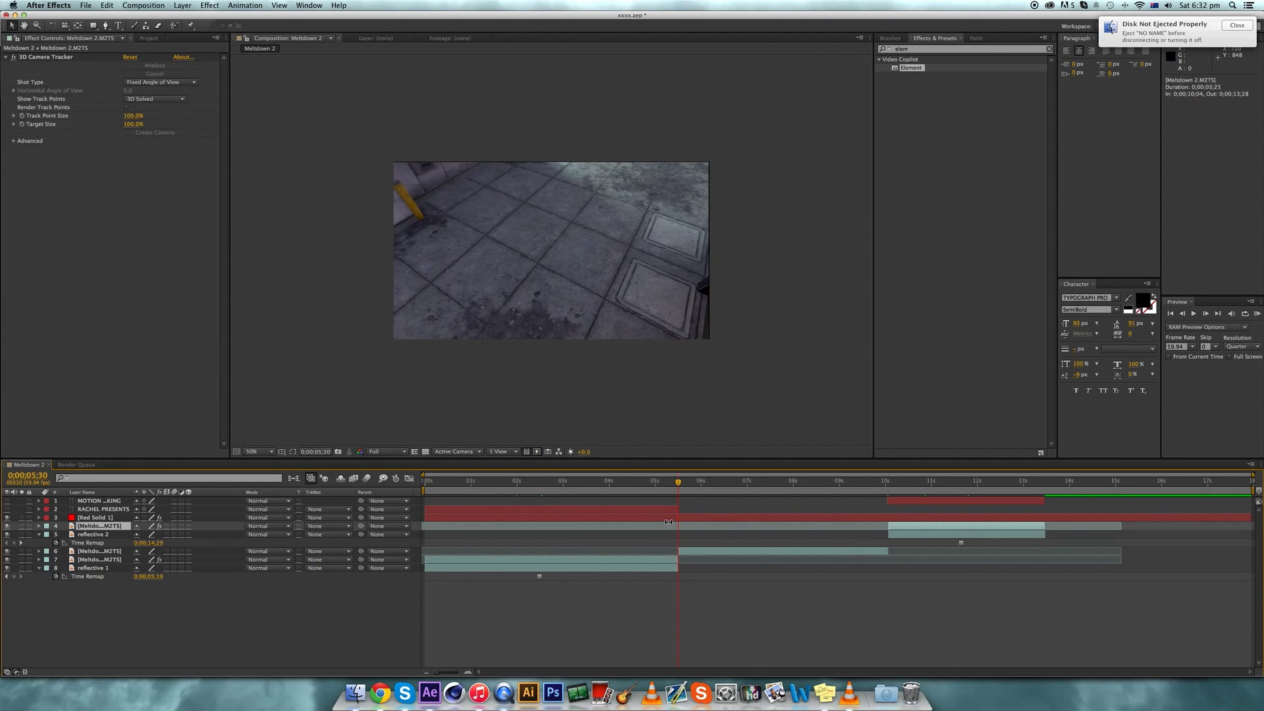
key("super+shift+d")
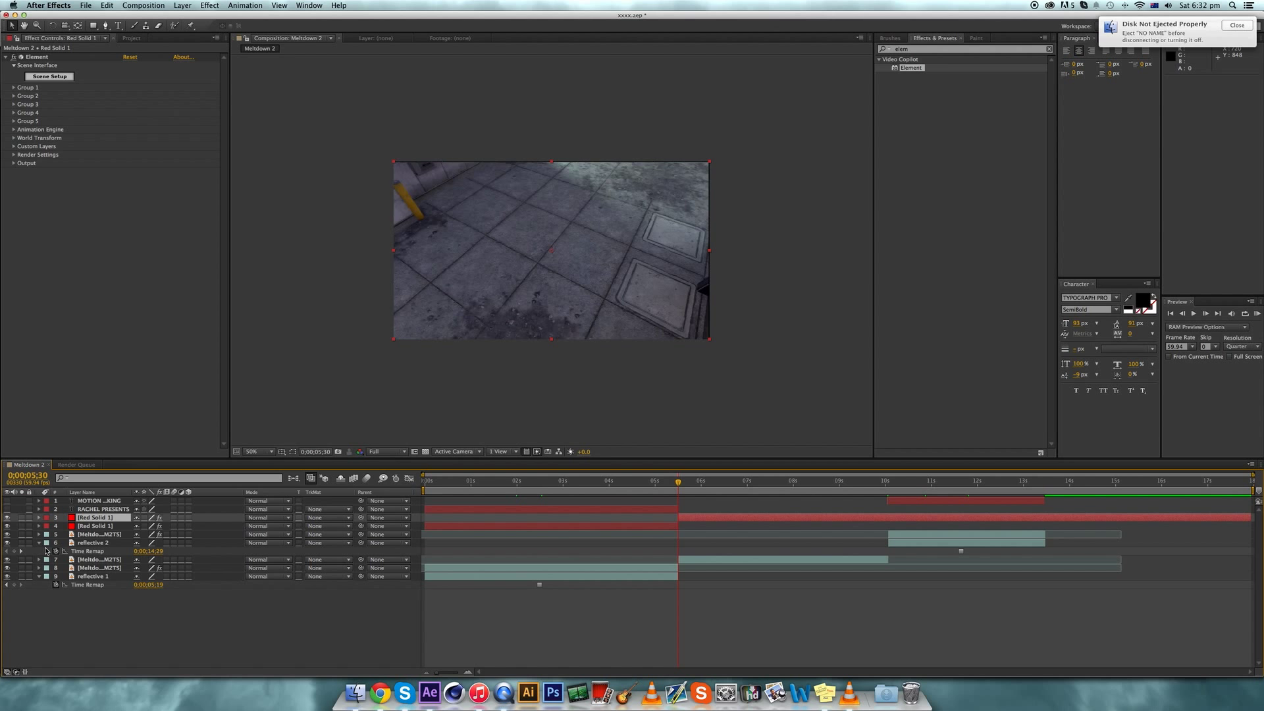
Step: Create a camera from the 3D Camera Tracker on the first footage clip
left_click(85, 558)
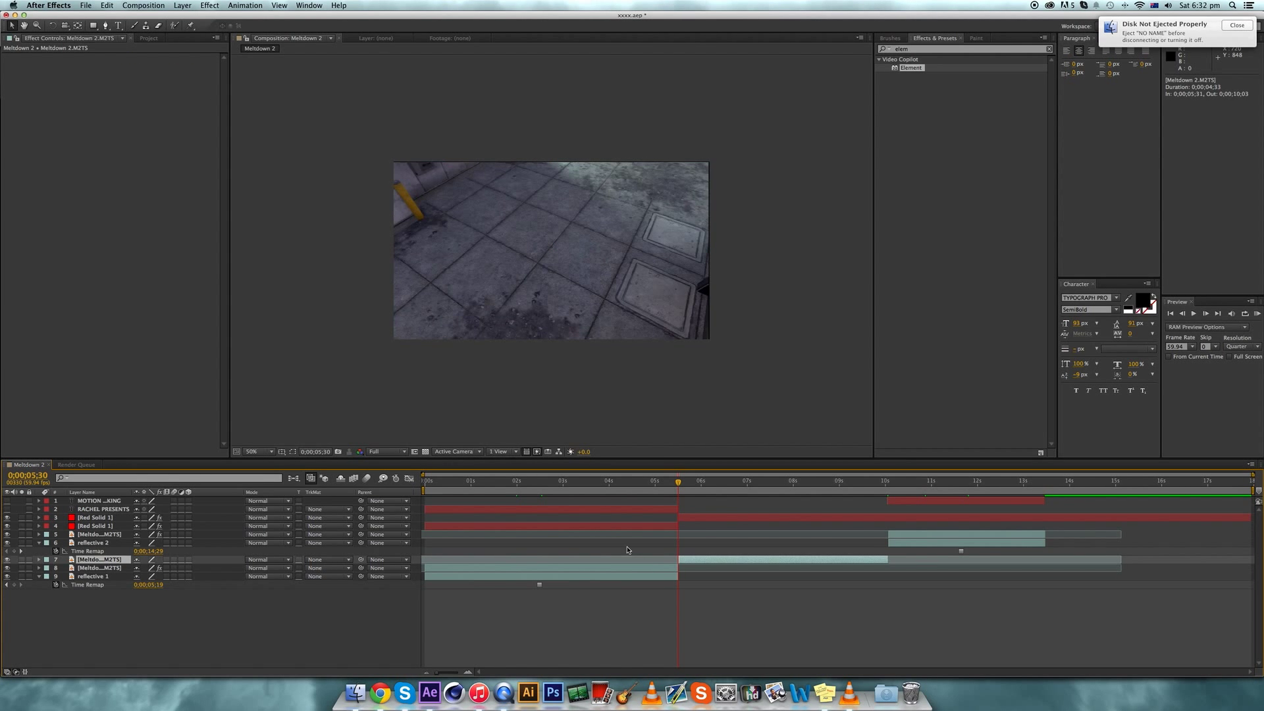
left_click(553, 489)
left_click(533, 568)
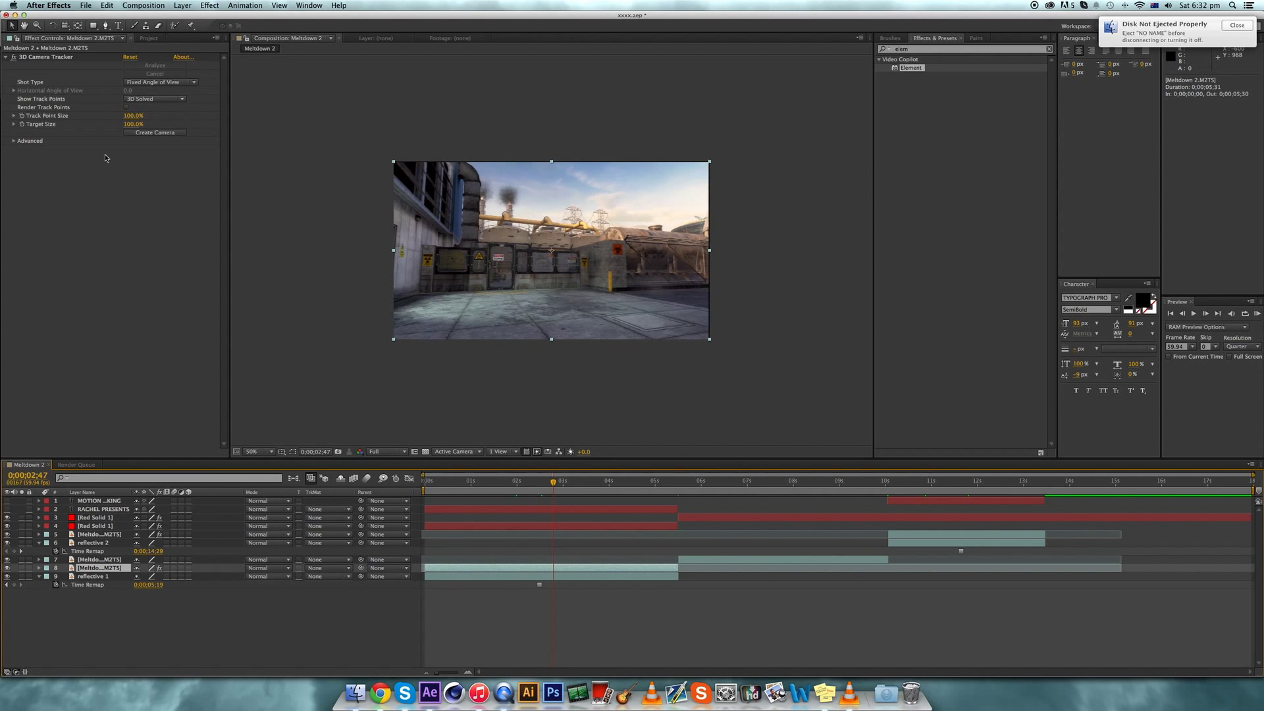
left_click(172, 137)
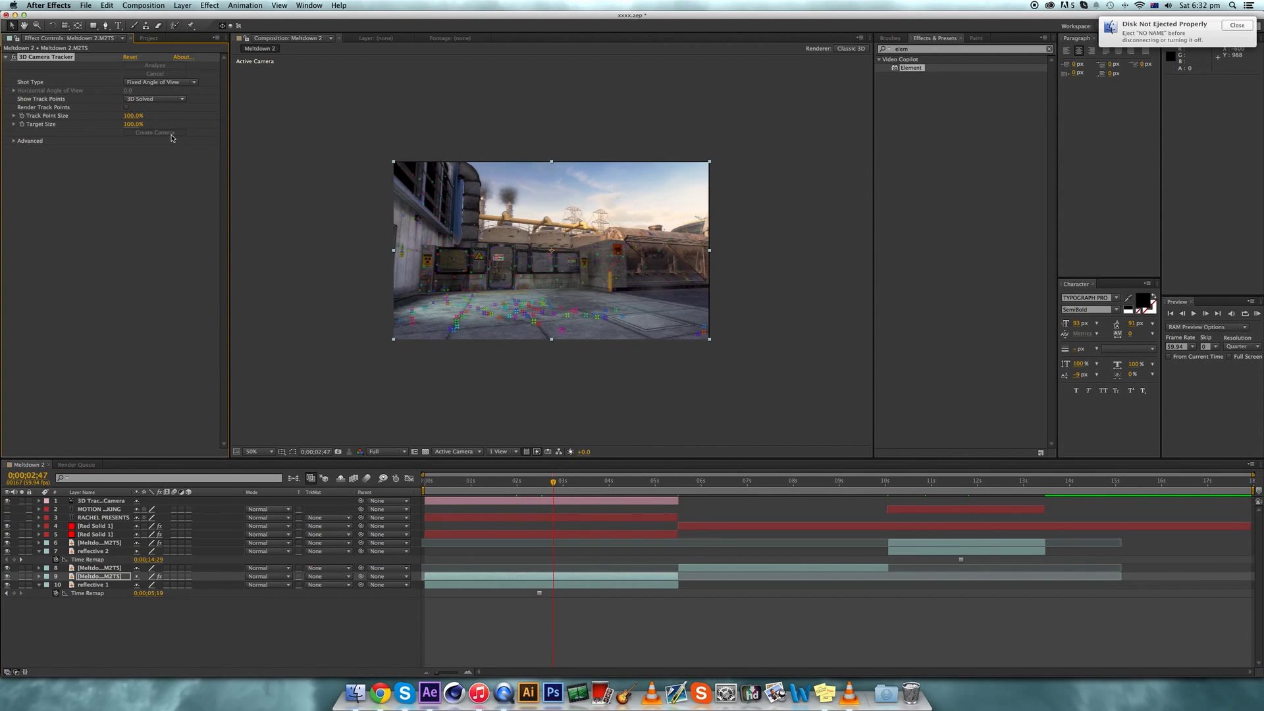
Step: Stack the first title text, the first red solid and the tracker camera directly above the first footage clip
left_click_drag(77, 504, 89, 571)
left_click_drag(89, 543, 87, 564)
left_click_drag(85, 509, 82, 560)
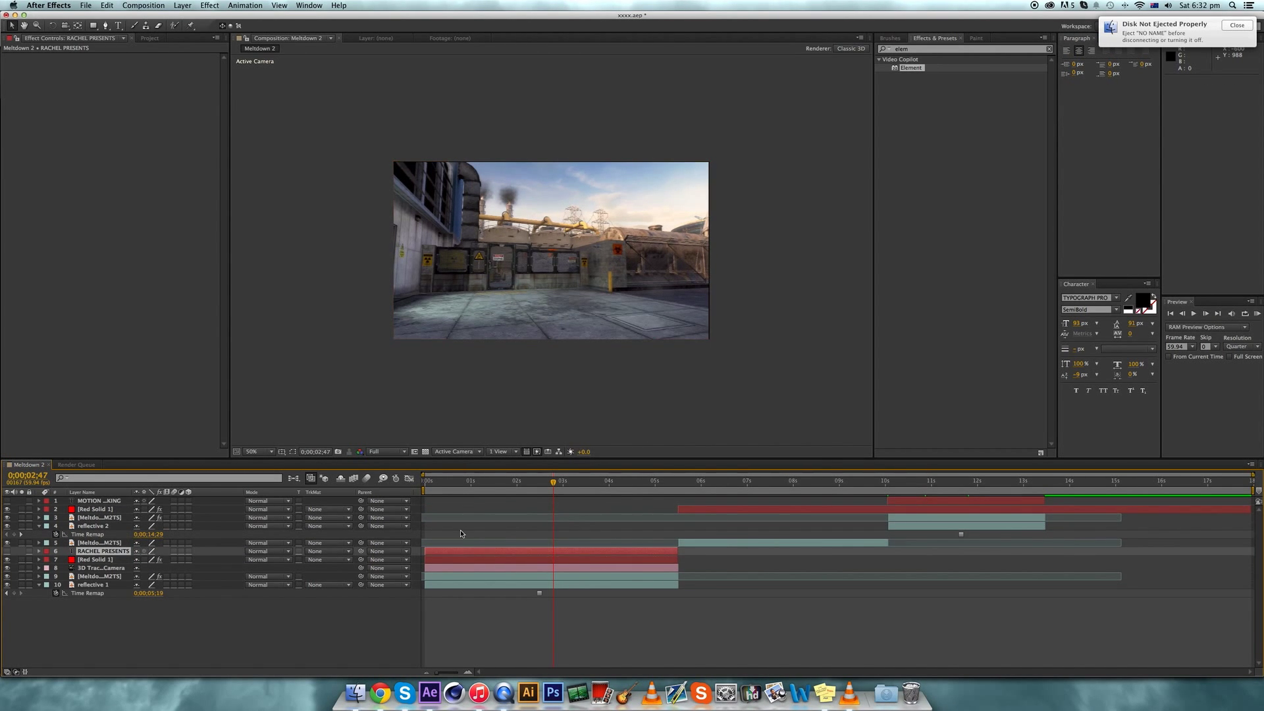
Step: Assign the reflective 1 layer as Layer 1 of the first red solid's Element custom texture maps
left_click(506, 559)
left_click(13, 147)
left_click(23, 163)
left_click(132, 172)
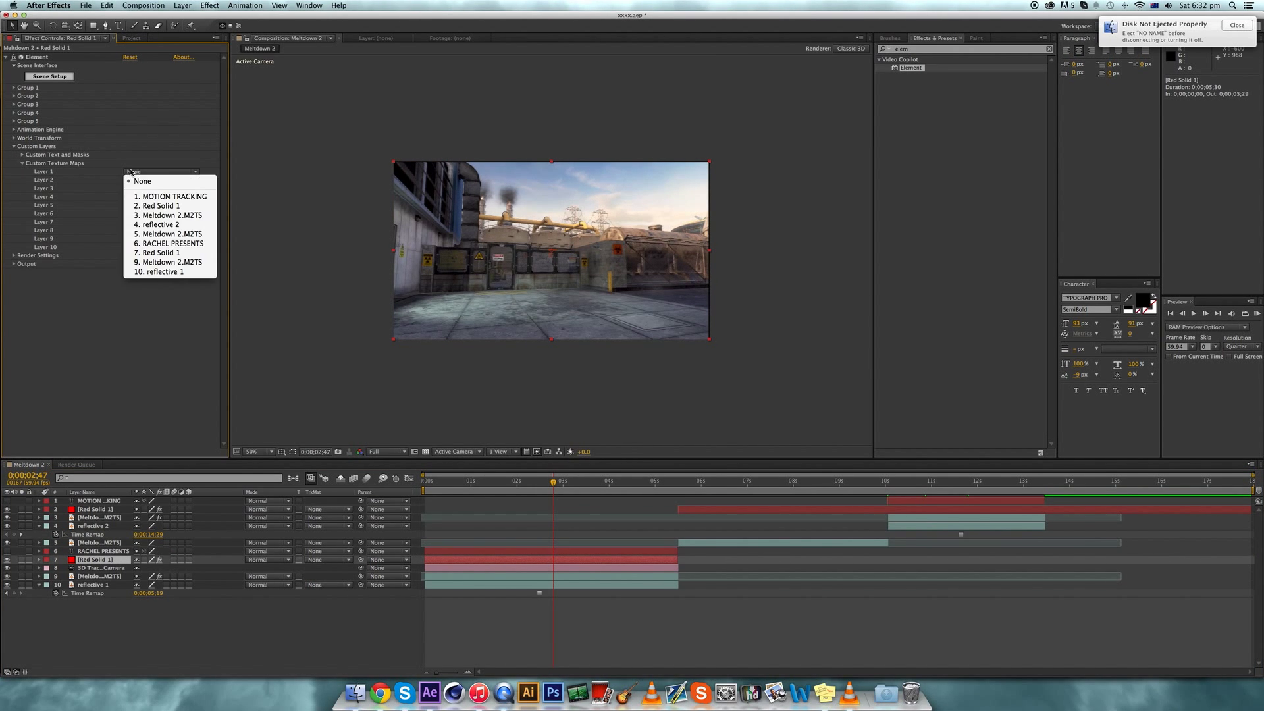
left_click(139, 272)
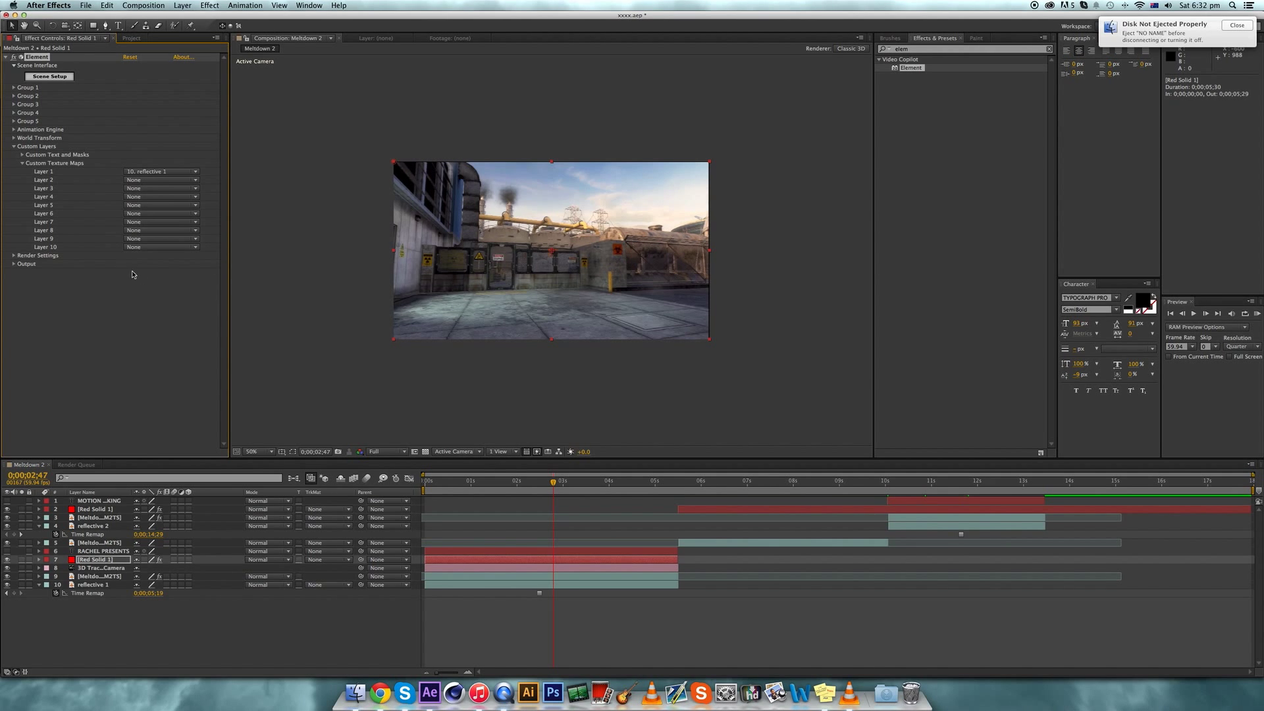
Step: Assign the first title text layer as Path Layer 1 under Element's custom text and masks
left_click(22, 155)
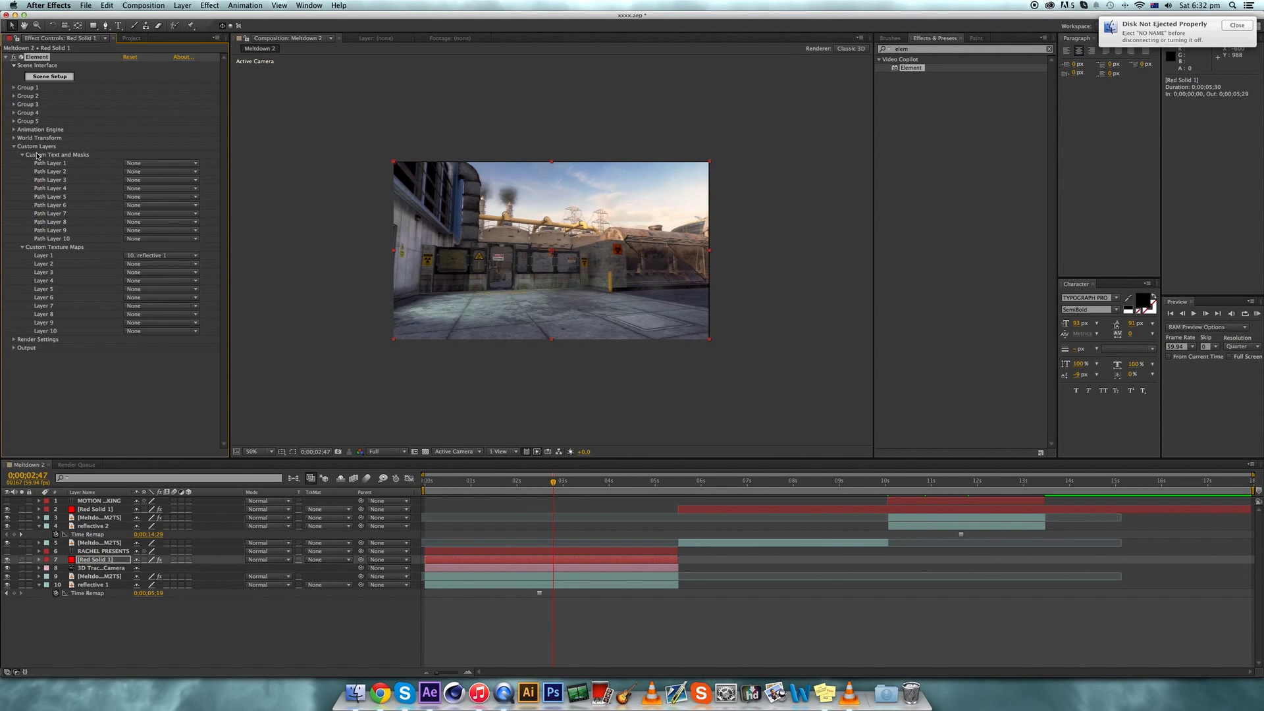
left_click(148, 164)
left_click(176, 235)
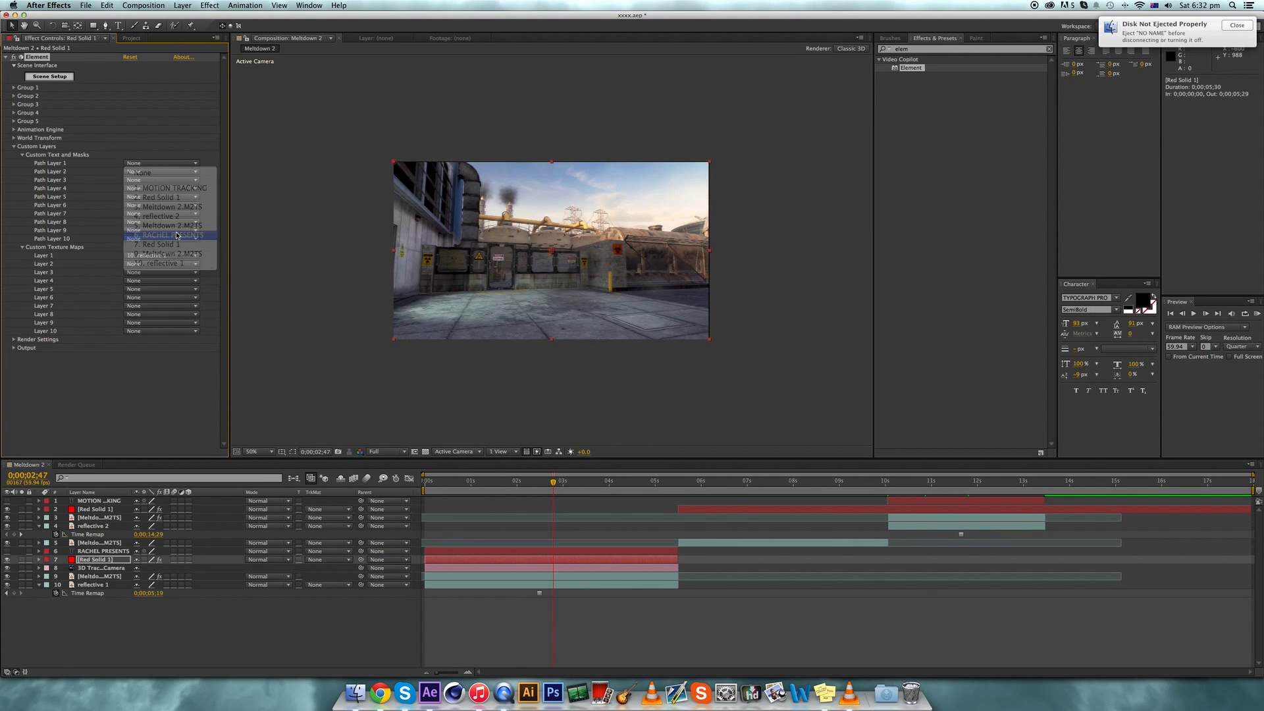
Step: In Element's Scene Setup, extrude the title text and set the environment texture to Custom Layer 1
left_click(58, 77)
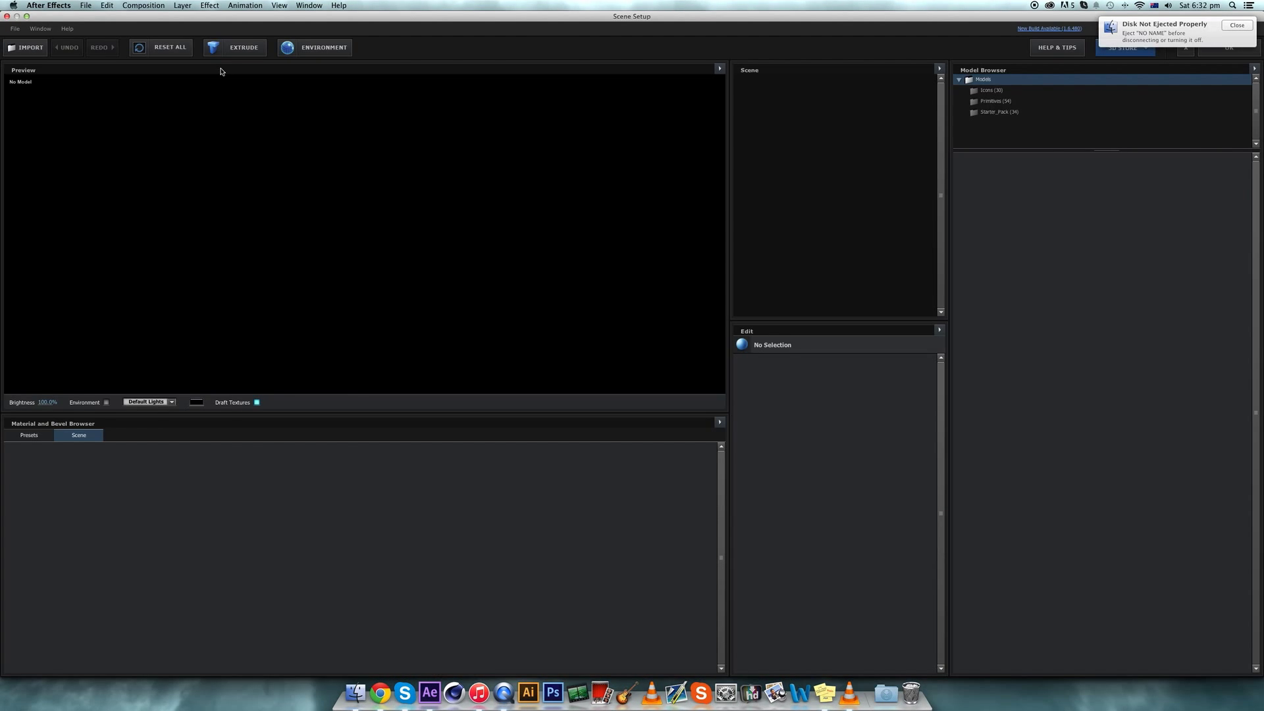
left_click(234, 48)
left_click(315, 48)
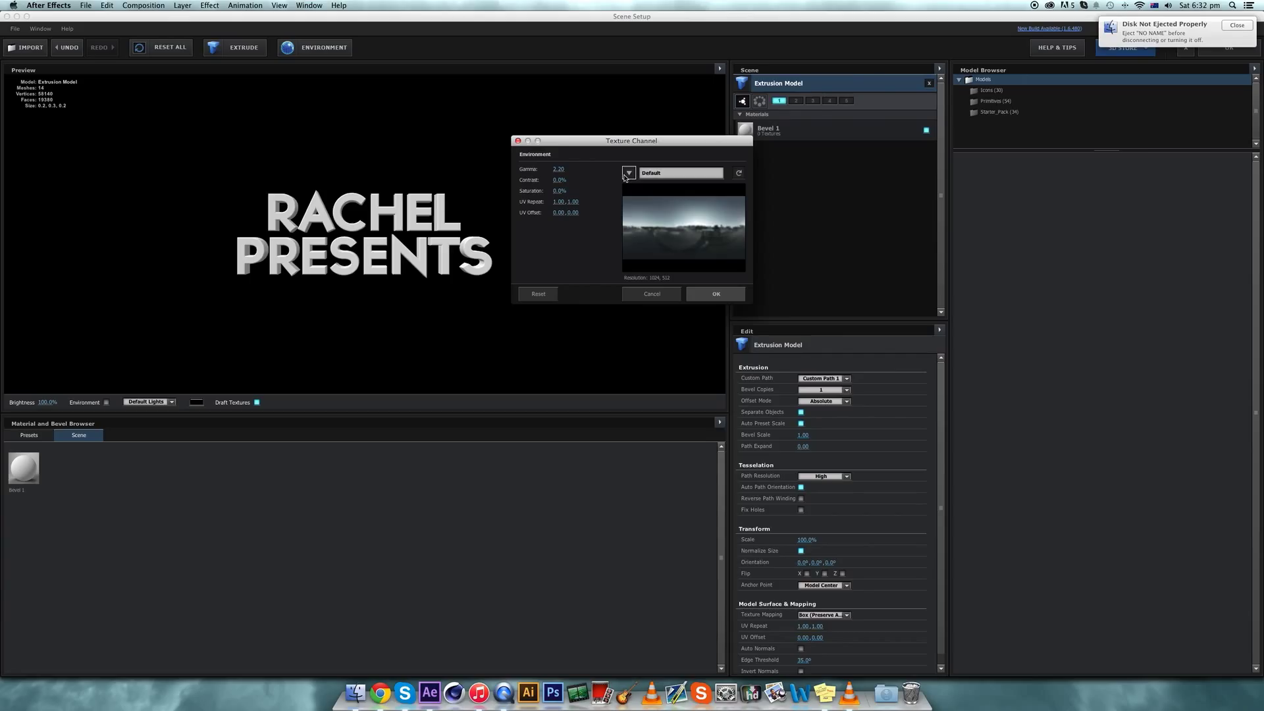
left_click(629, 173)
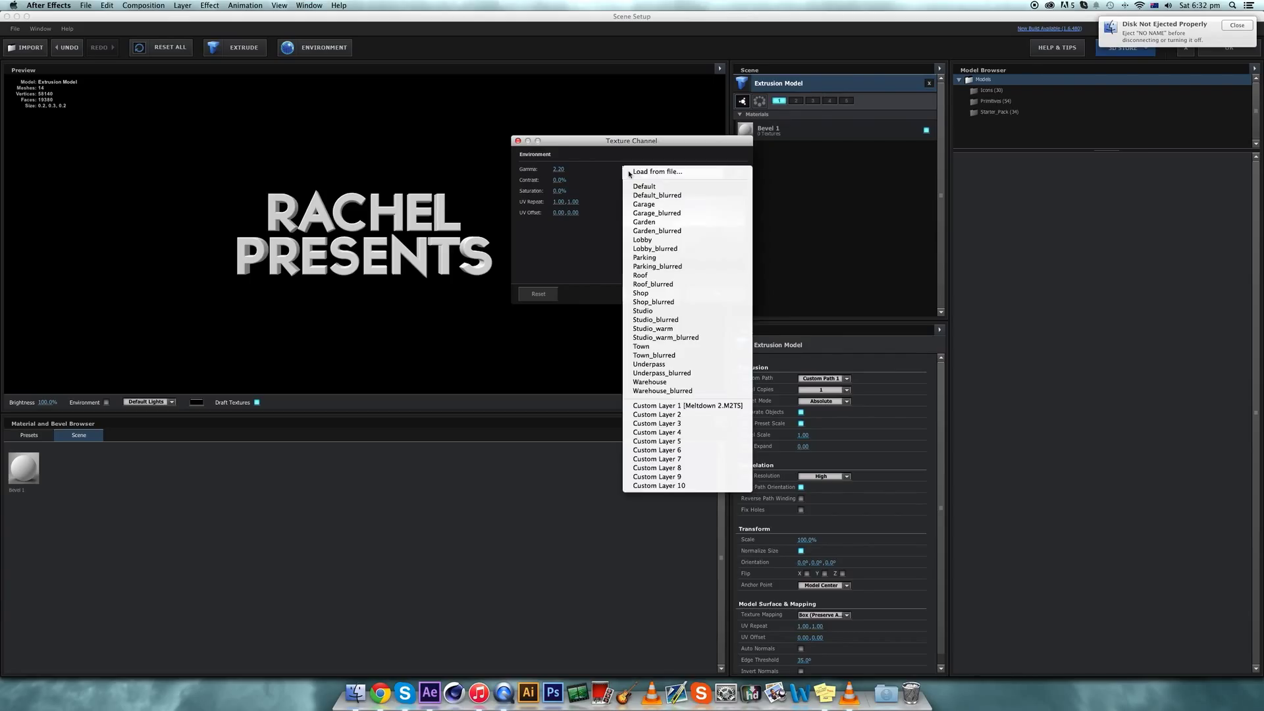
left_click(680, 406)
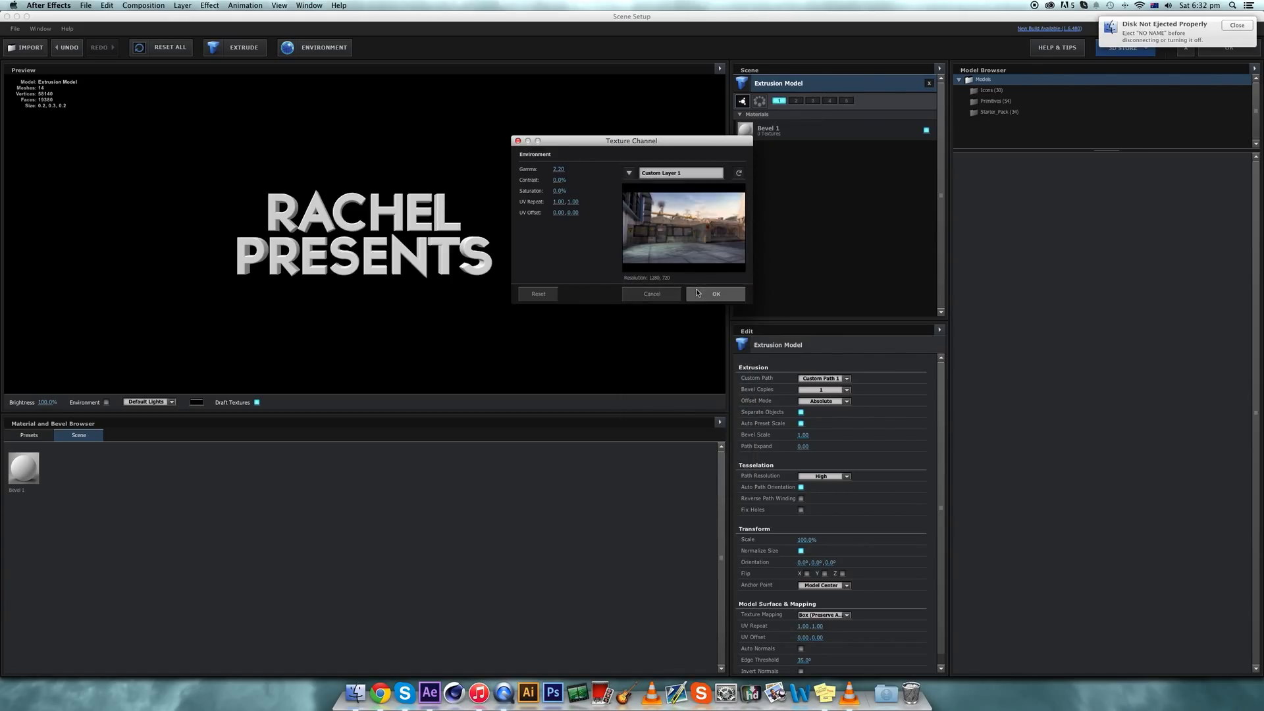
left_click(697, 295)
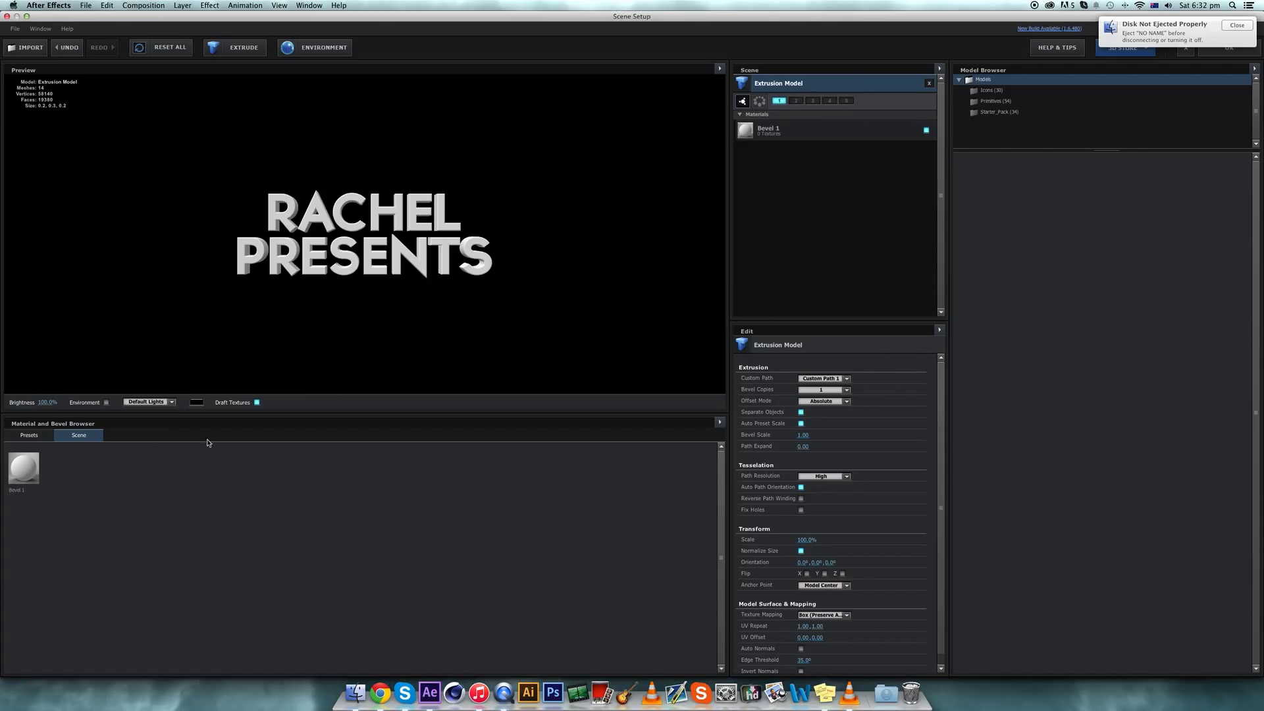
Step: Apply the saved two-bevel metallic title preset to the extruded text, inspect the model and accept the scene
left_click(26, 434)
left_click(32, 448)
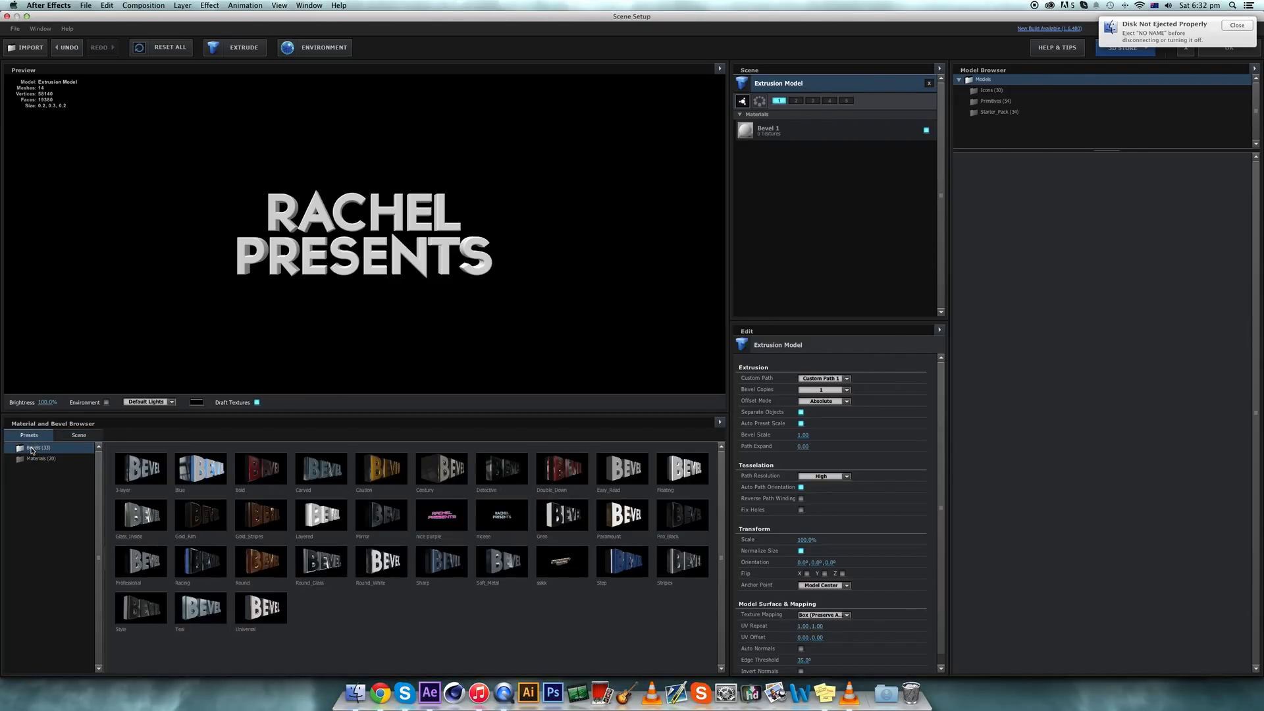
left_click(41, 458)
left_click(38, 448)
left_click_drag(311, 300, 611, 250)
double_click(503, 519)
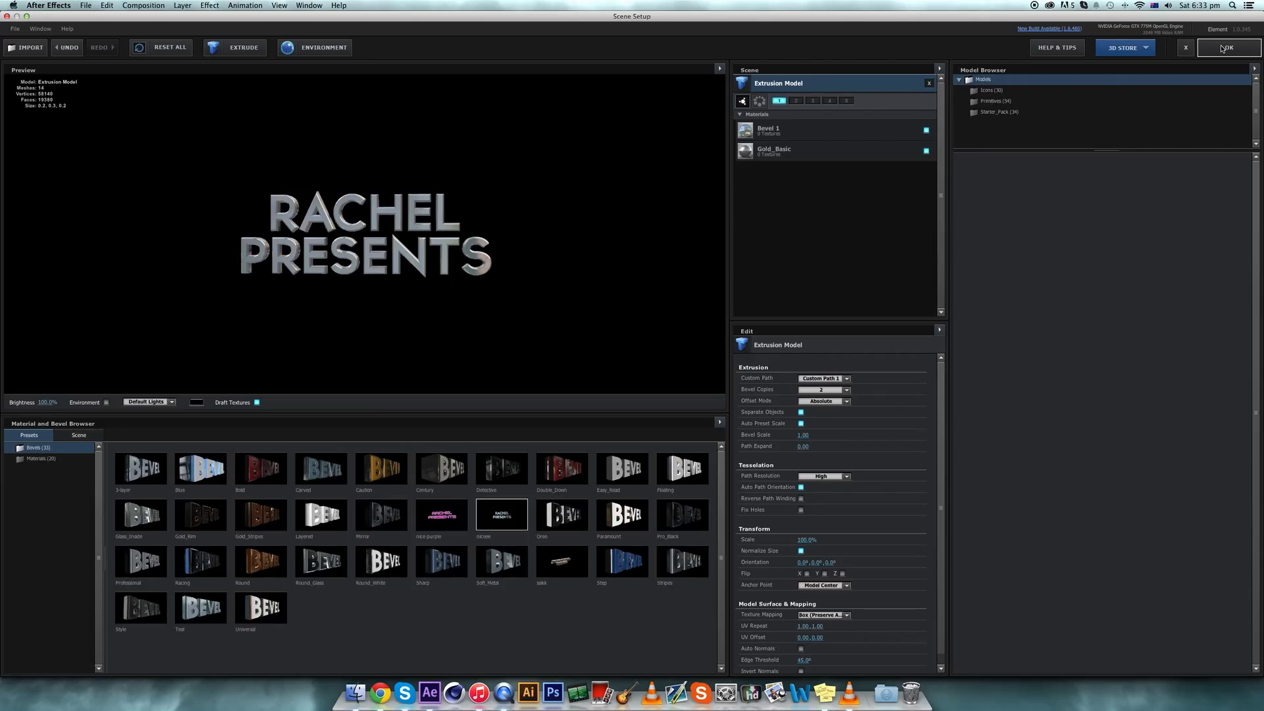
left_click_drag(429, 275, 1252, 112)
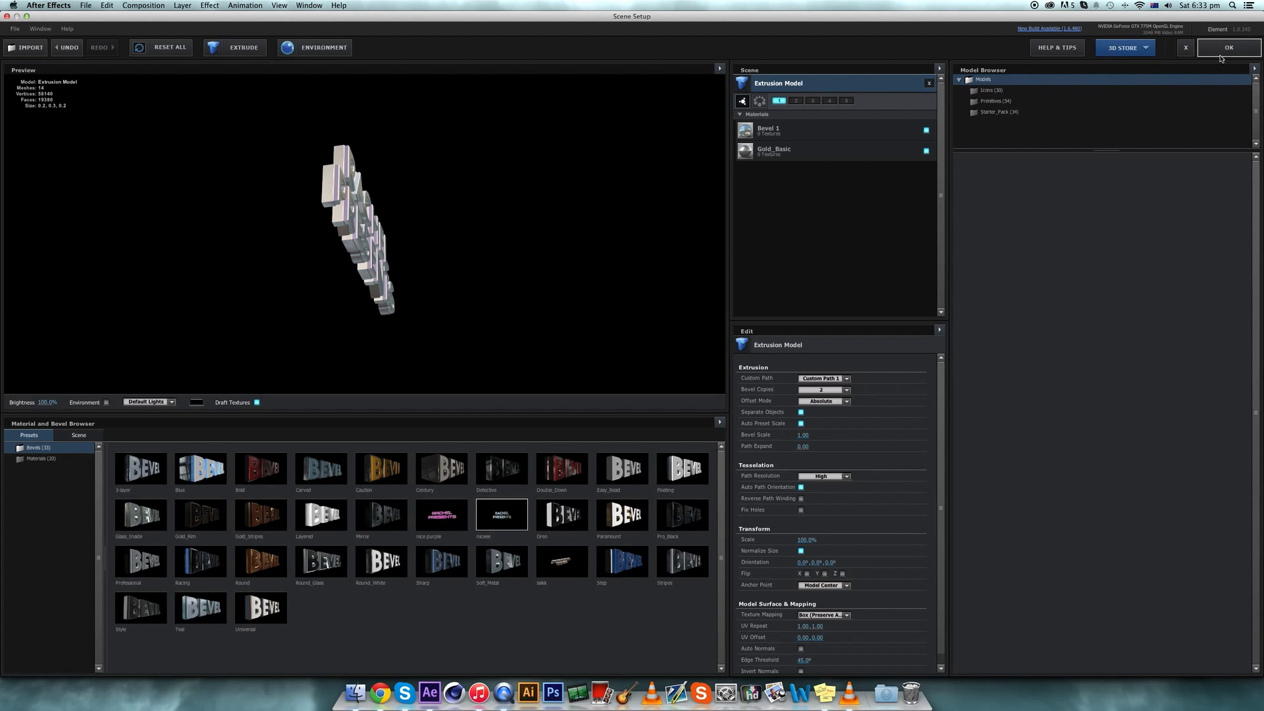
left_click(1223, 49)
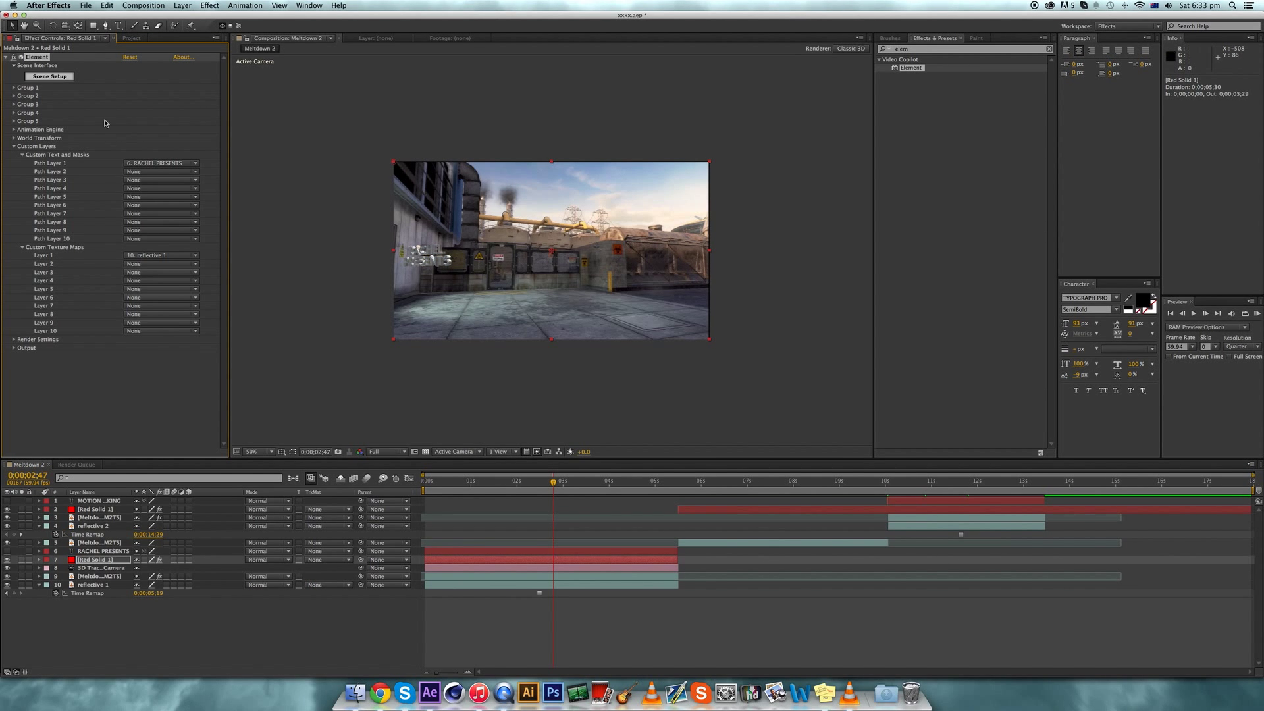
Step: Set Group 1's Particle Replicator Position XY to 1098, 360 and Position Z to -70
left_click(13, 88)
left_click(23, 104)
left_click(22, 96)
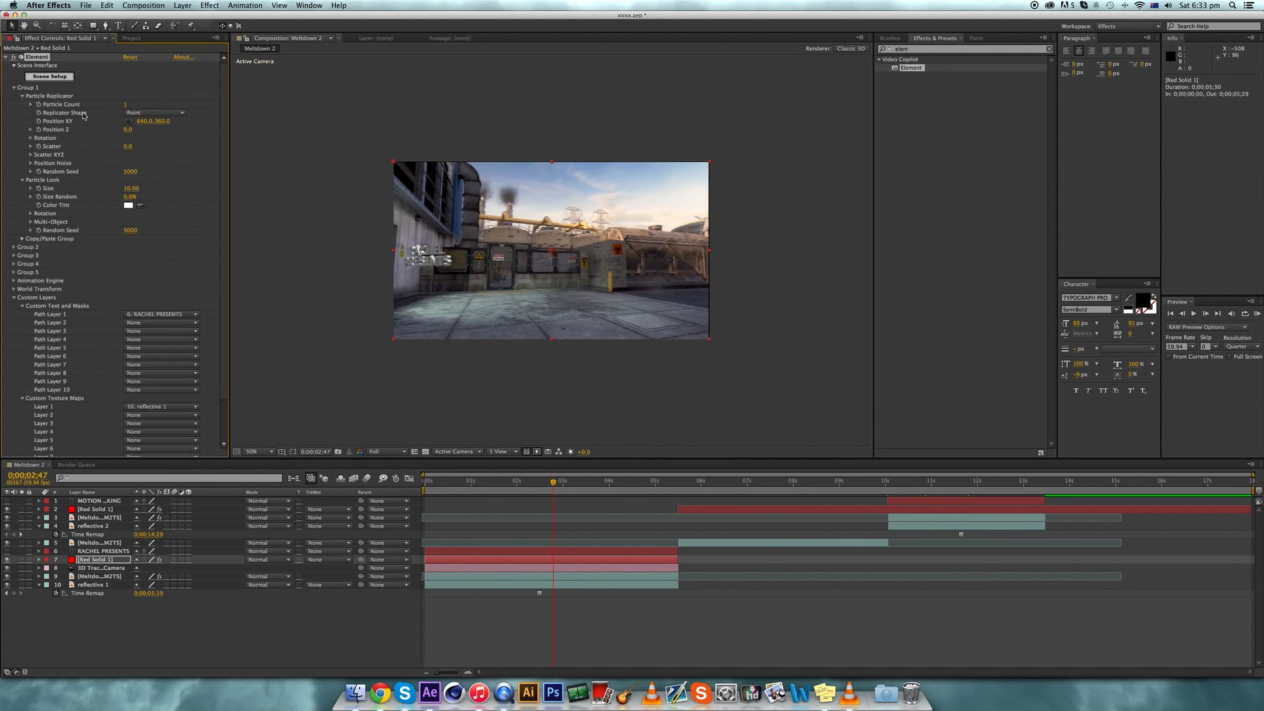
left_click_drag(140, 128, 701, 219)
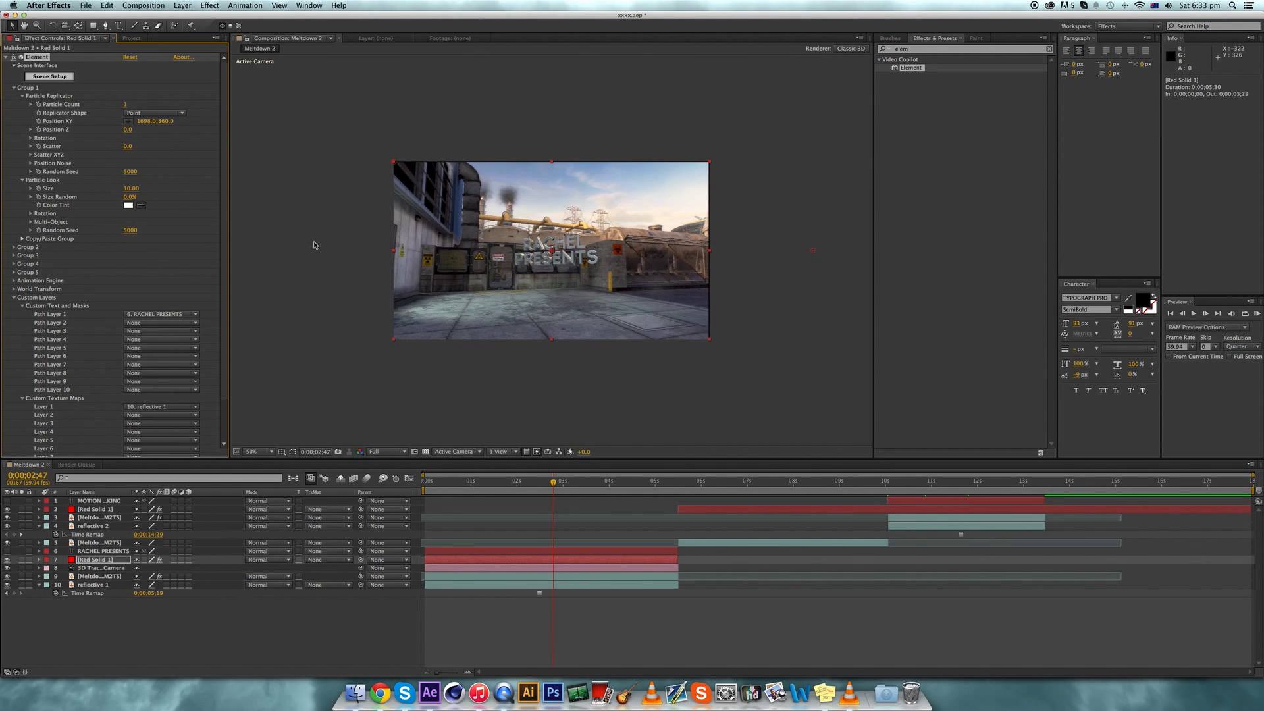
left_click_drag(126, 130, 22, 147)
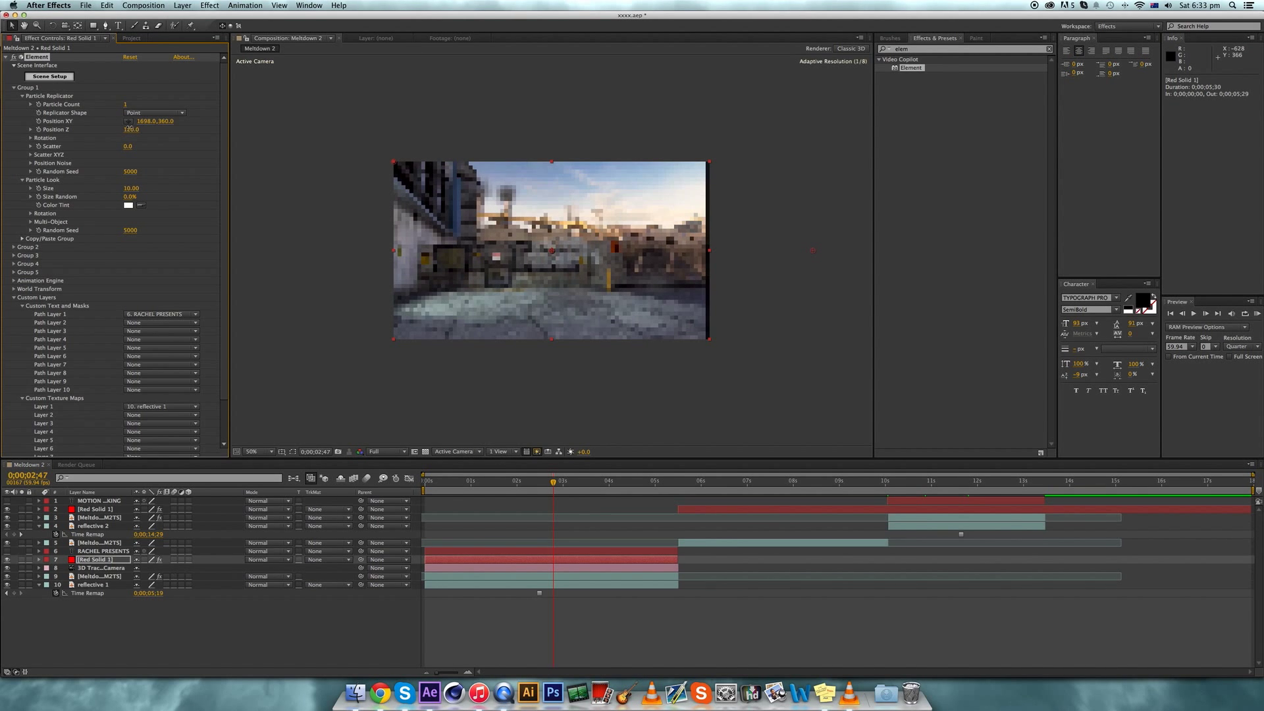
left_click_drag(121, 132, 117, 137)
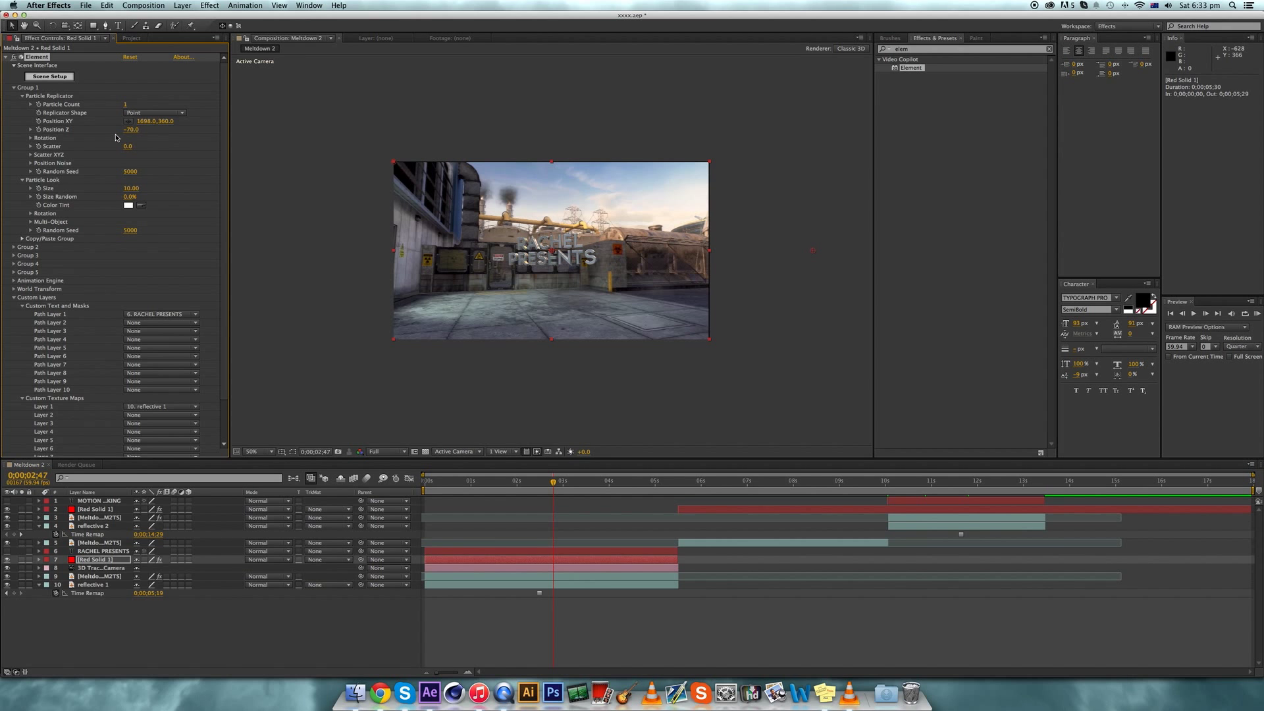
Step: Check the title's placement at other frames up to 0;00;03;57 and set Group 1's Position XY to 1820, 360
left_click_drag(461, 489, 491, 474)
left_click_drag(143, 123, 414, 422)
left_click_drag(575, 483, 606, 481)
left_click_drag(182, 113, 369, 143)
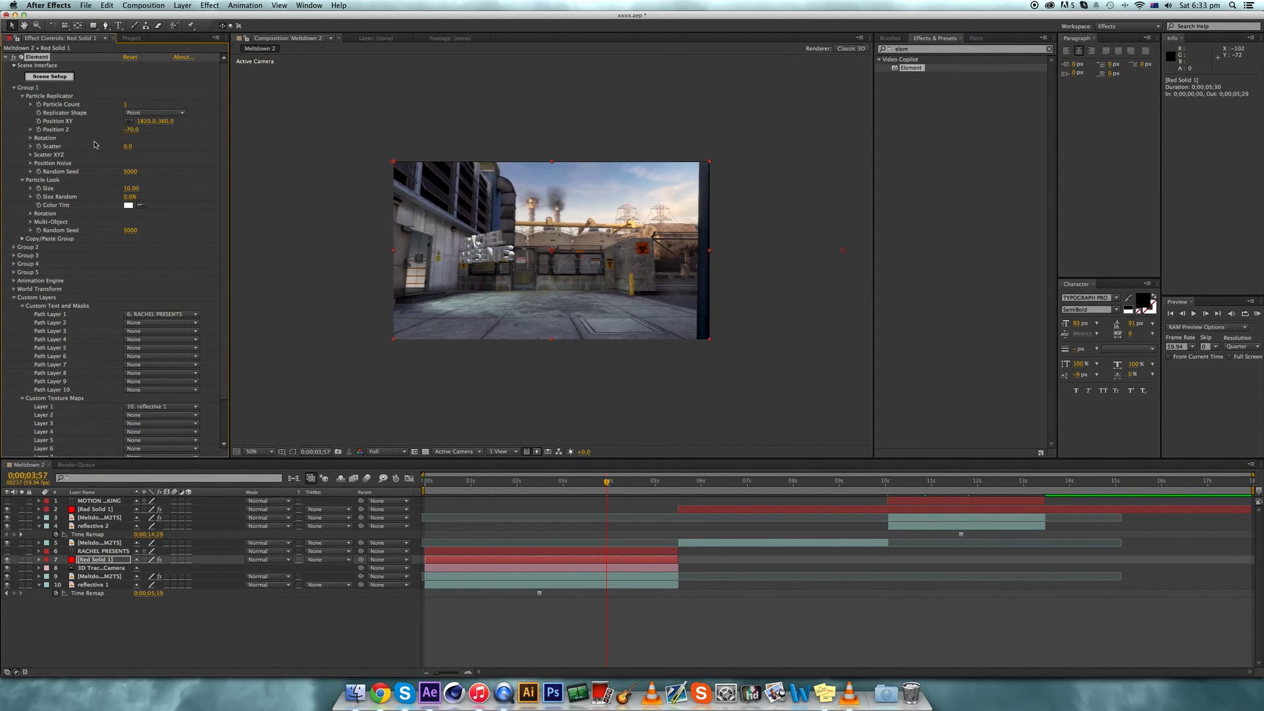